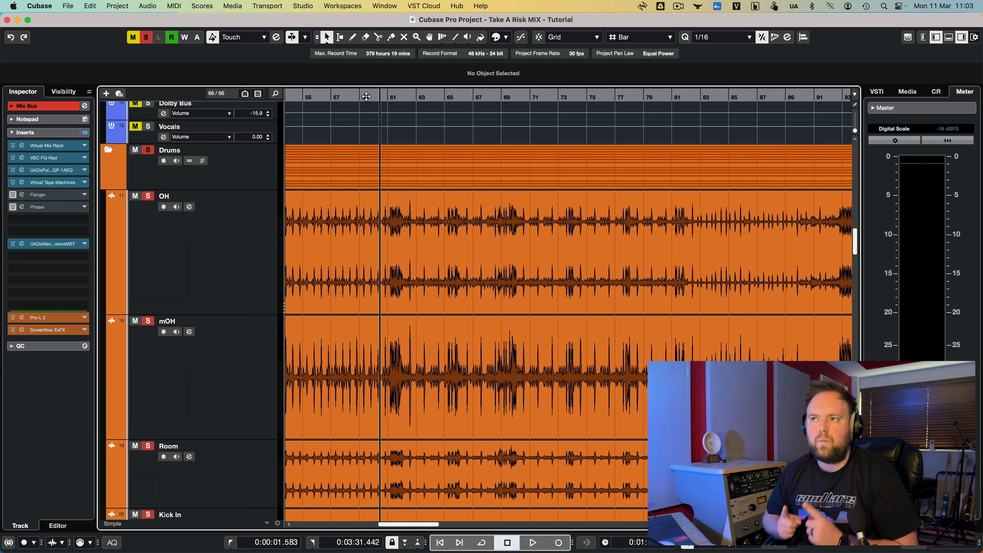
- Listen to the soloed drums from about bar 60 and to the full mix from about bar 64
key("space")
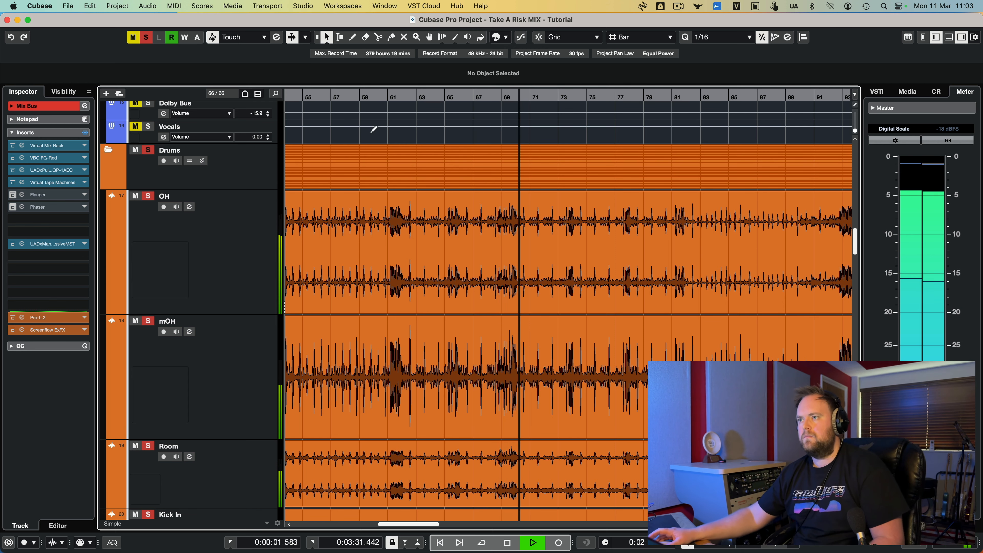
key("space")
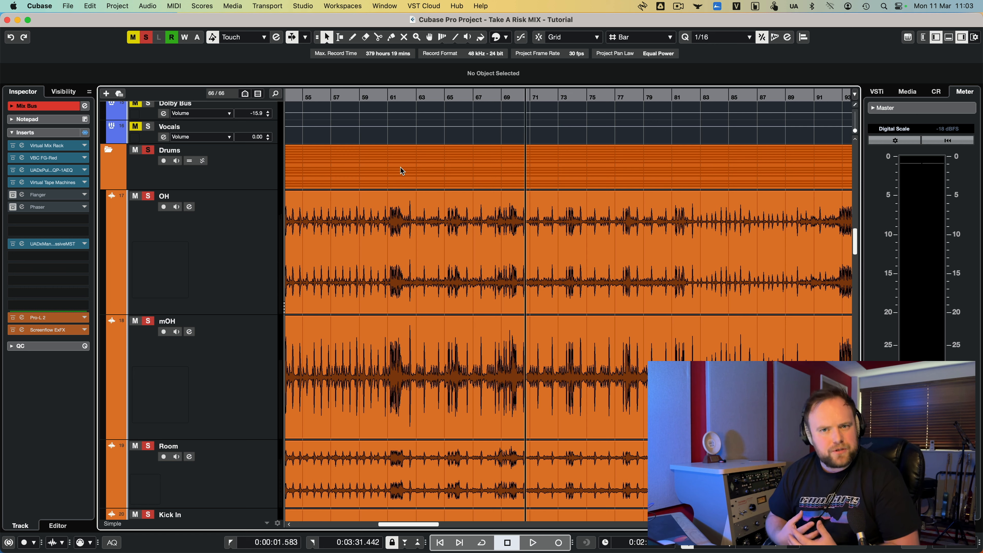
double_click(438, 95)
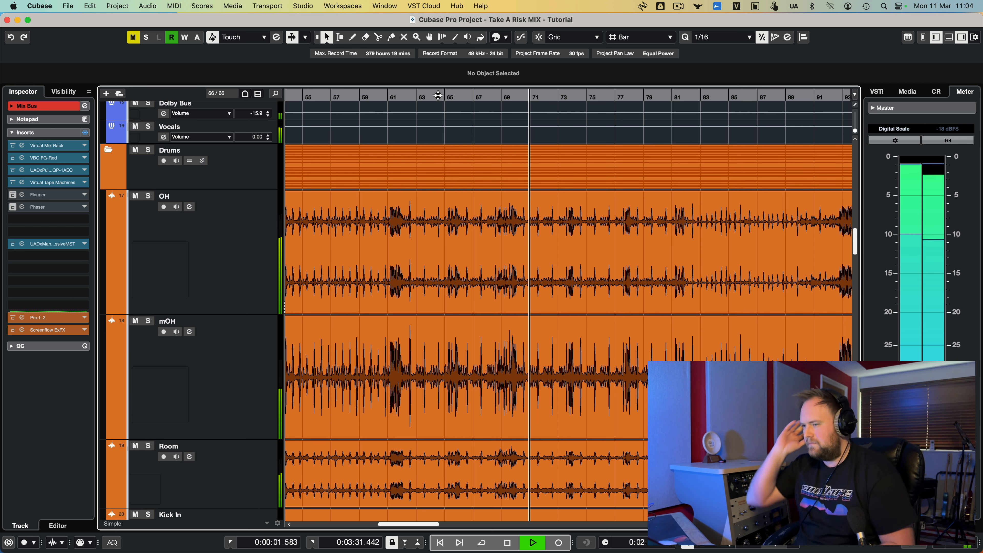
key("space")
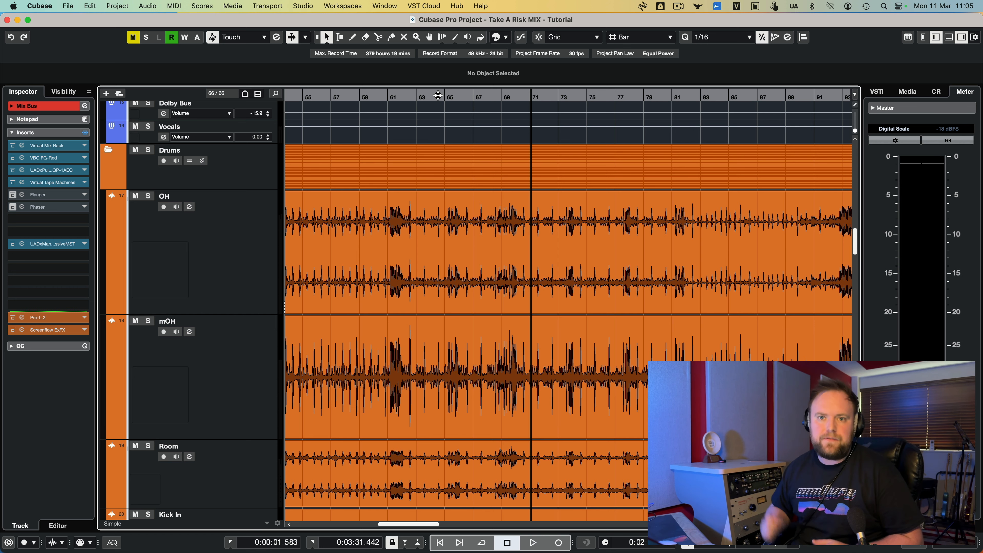
- Look through the drum folder's tracks and select the Room track and its audio event to inspect its sends
scroll(491, 325, "down", 1)
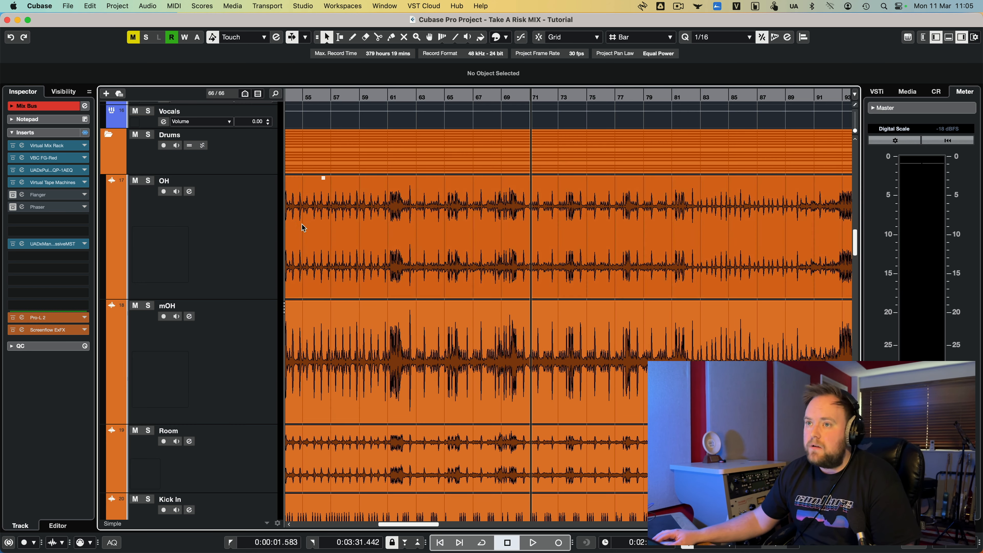
scroll(205, 360, "down", 10)
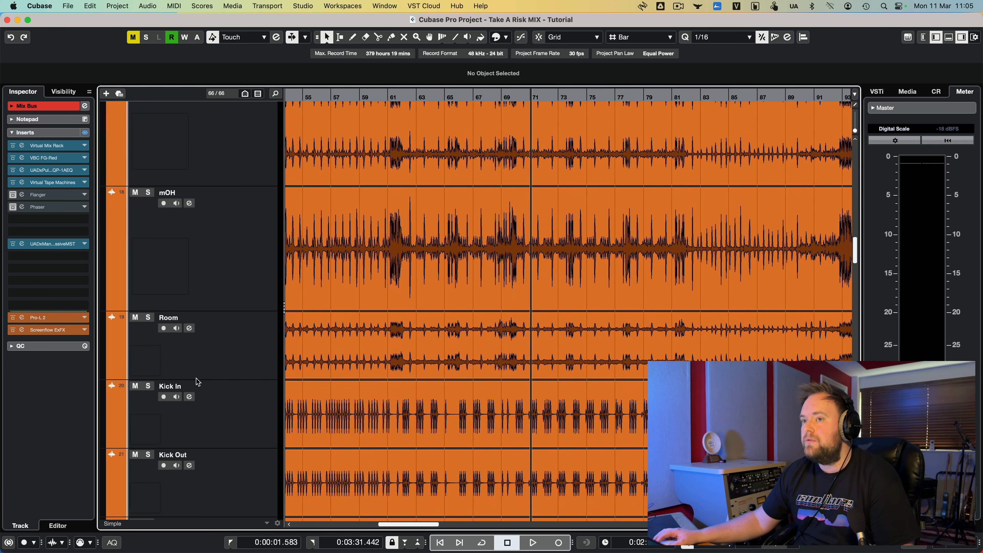
scroll(201, 360, "down", 15)
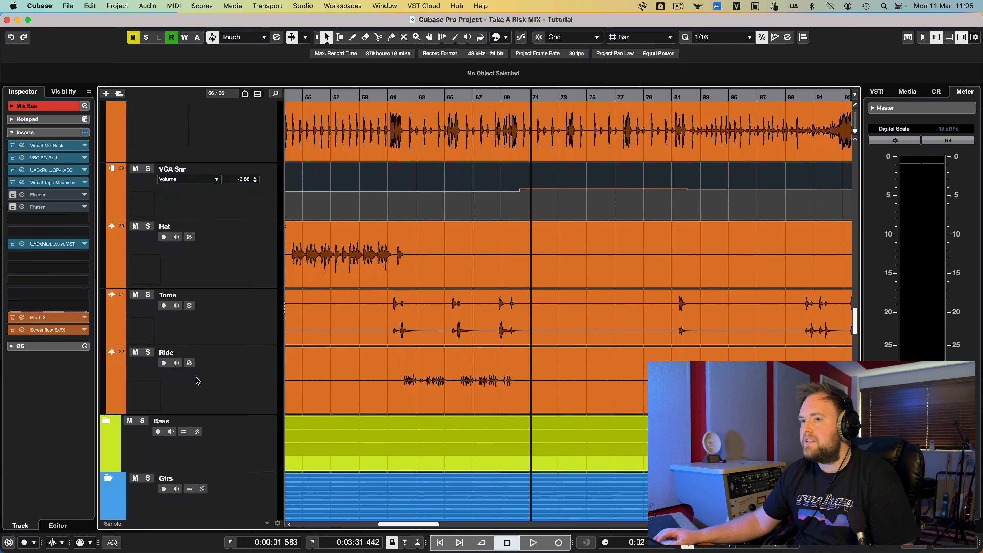
scroll(241, 306, "up", 10)
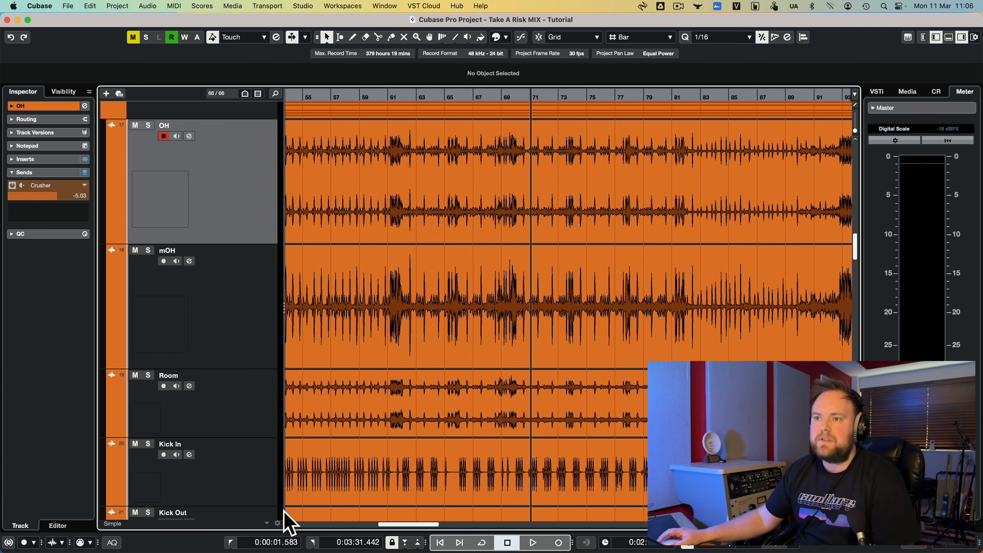
left_click(229, 397)
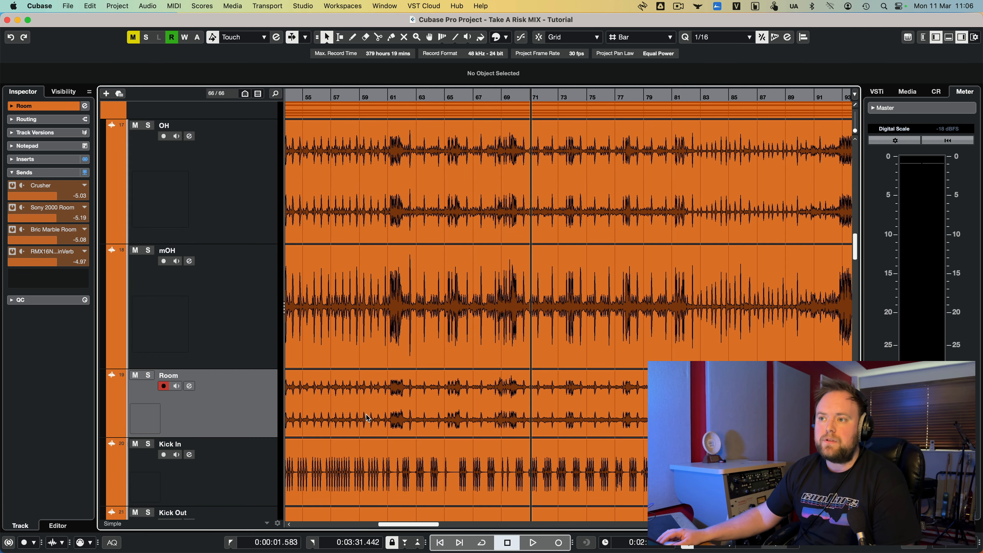
left_click(428, 414)
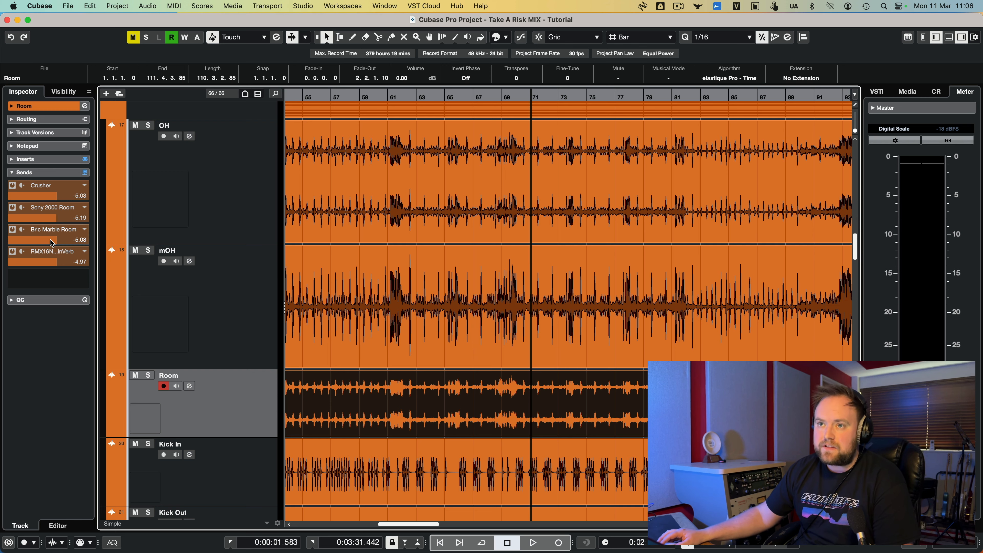
- Inspect the sends of the Snr Room track and the Toms track
scroll(261, 378, "down", 1)
scroll(261, 377, "down", 15)
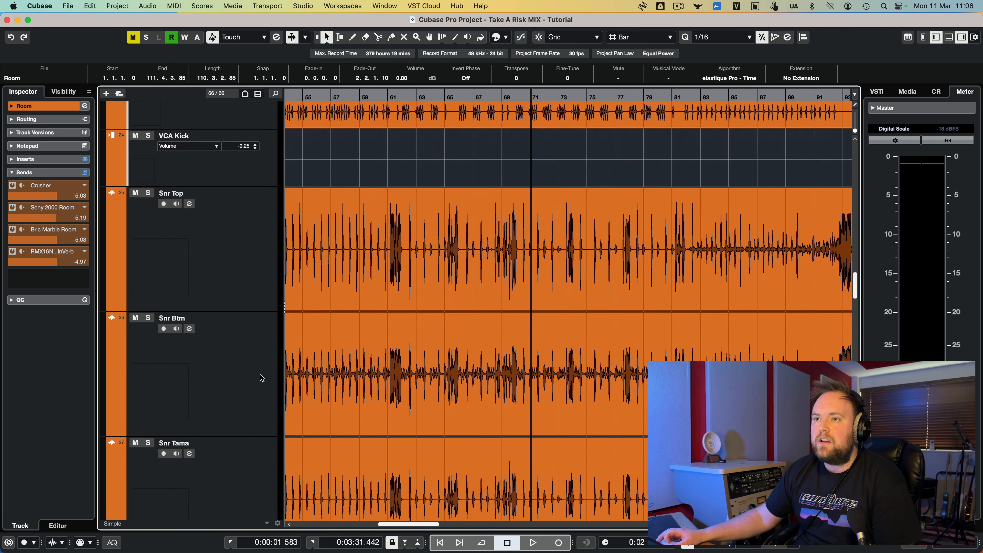
scroll(249, 342, "down", 6)
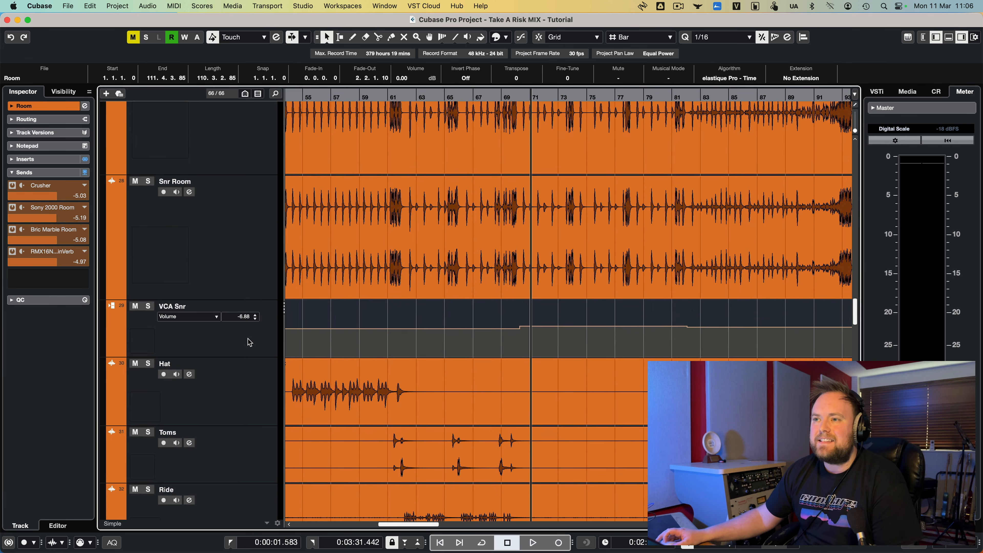
left_click(227, 268)
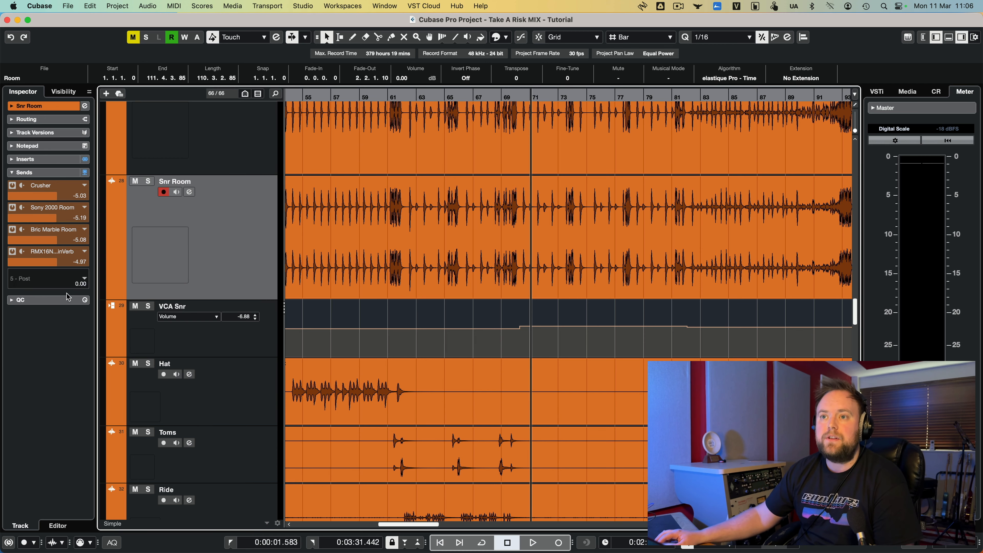
left_click(266, 447)
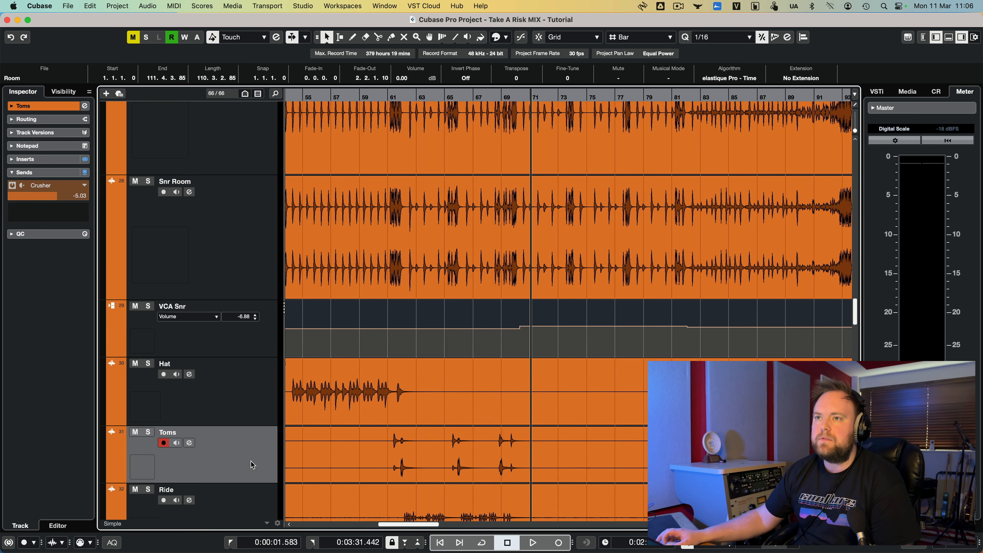
- Inspect the sends of the Snr Btm, Snr Top, Kick In, Kick Out and Kick Room tracks in turn
scroll(252, 464, "up", 6)
left_click(244, 314)
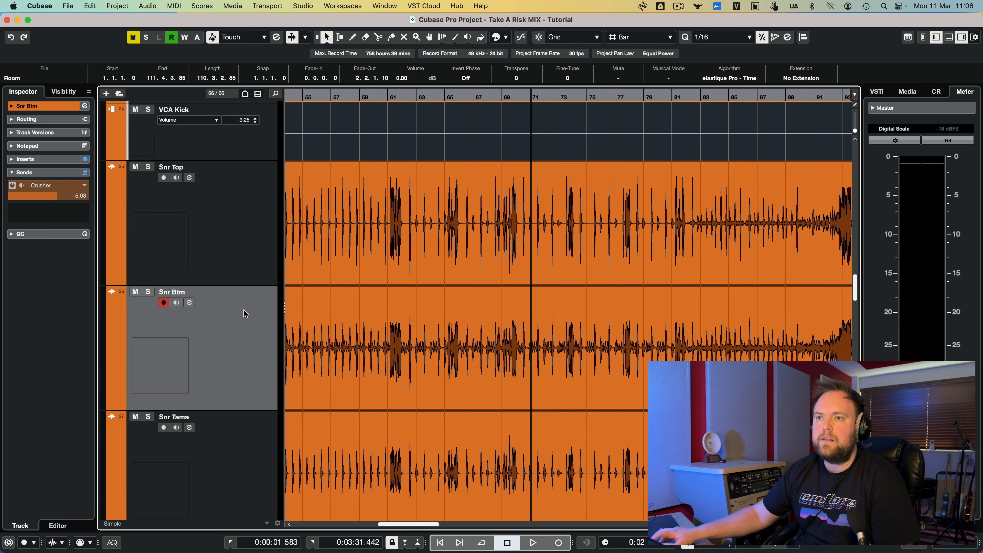
left_click(213, 233)
scroll(214, 234, "up", 5)
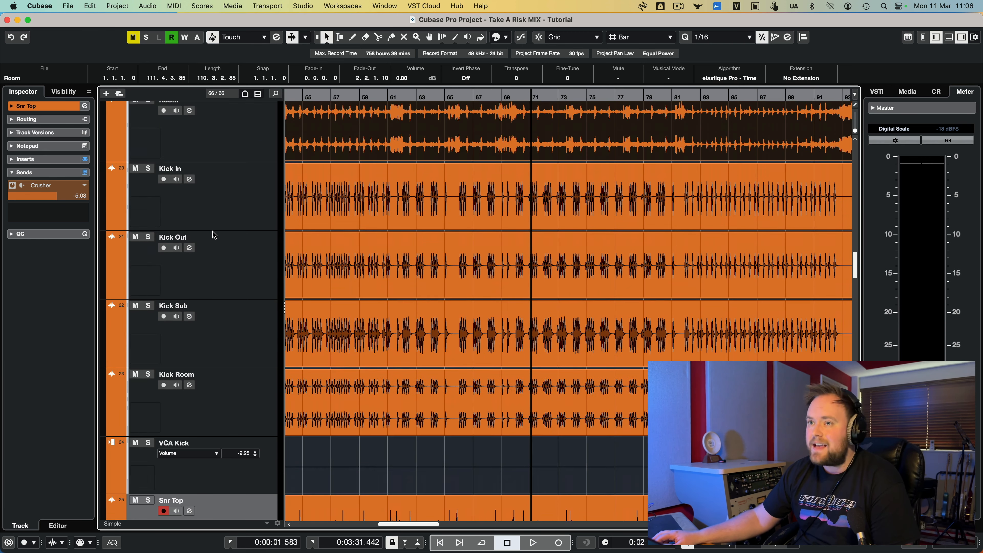
left_click(227, 209)
left_click(249, 283)
left_click(238, 413)
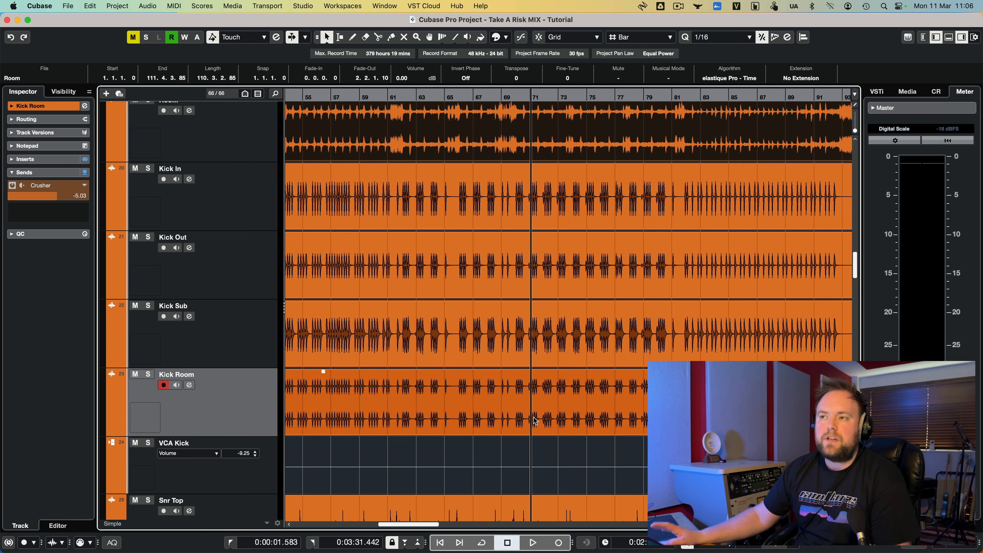
scroll(375, 334, "up", 4)
scroll(555, 293, "down", 4)
scroll(555, 293, "down", 5)
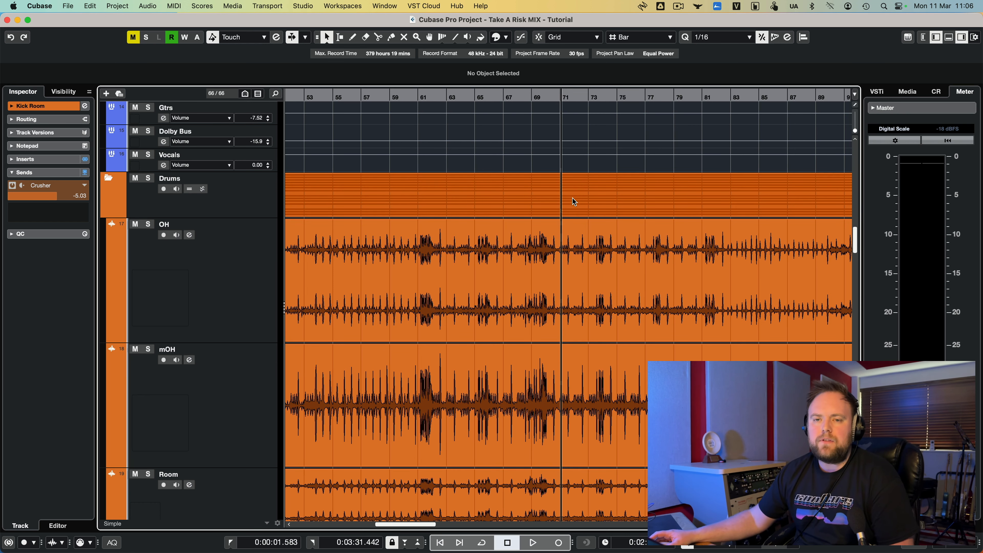
left_click(580, 223)
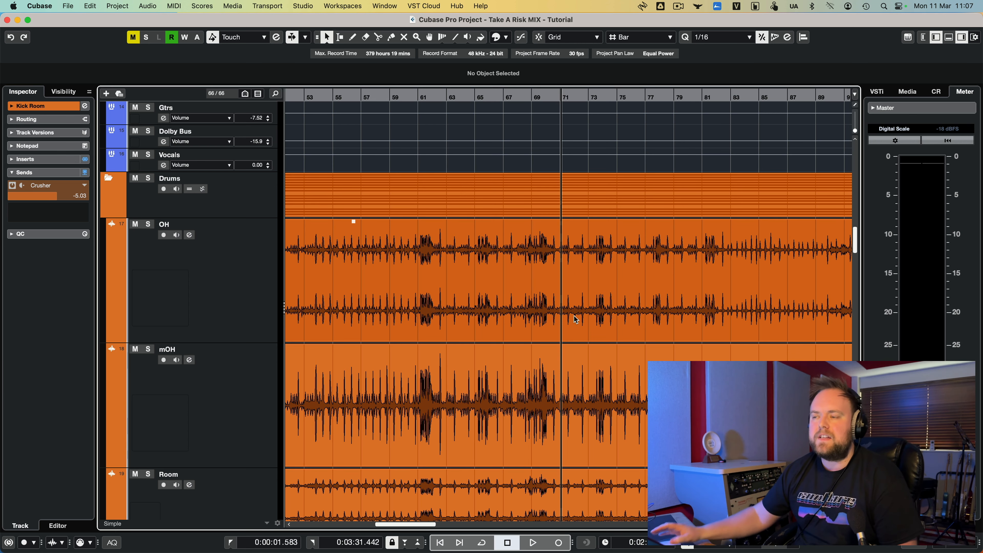
- Solo the Room drum track, bypass all its sends and play it dry from about bar 65
scroll(574, 320, "down", 5)
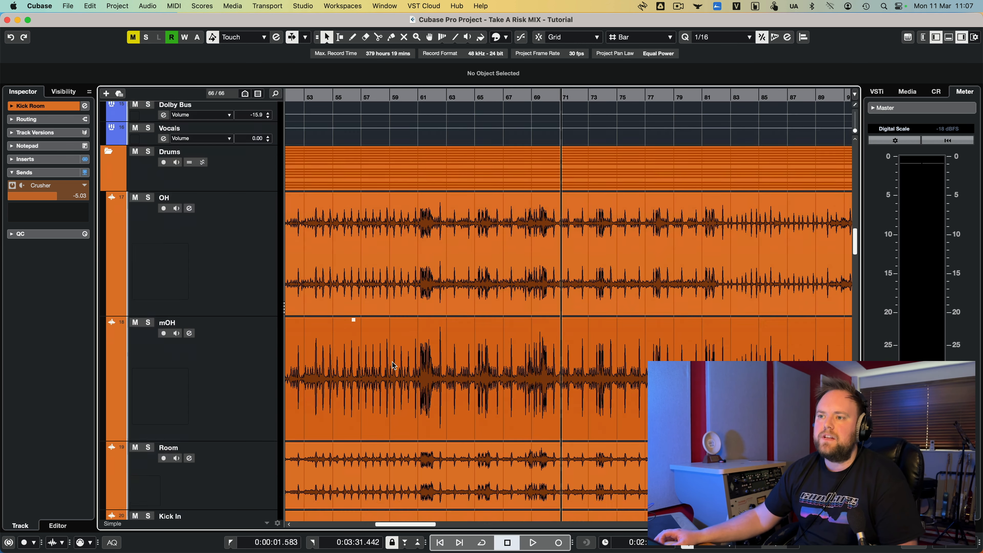
left_click(150, 372)
left_click(149, 350)
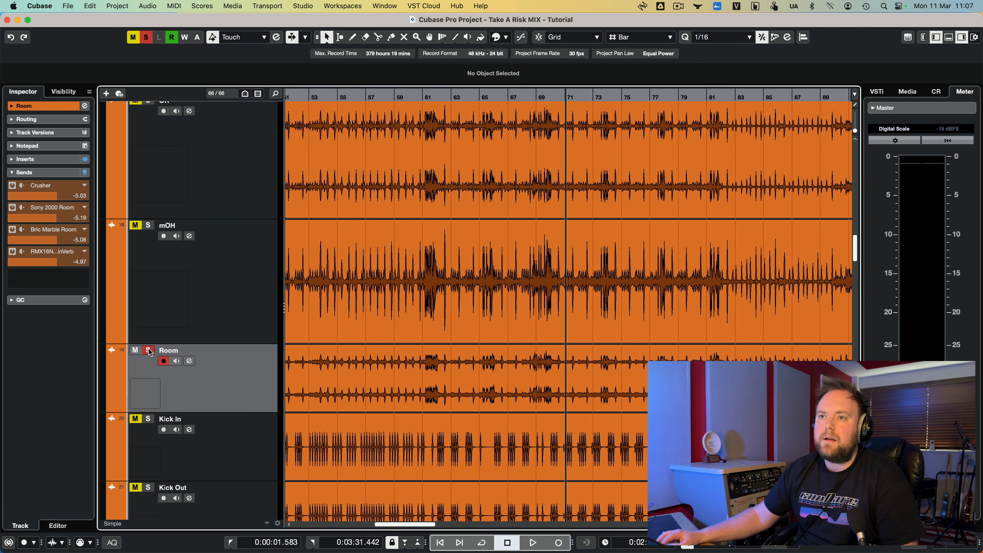
left_click(85, 173)
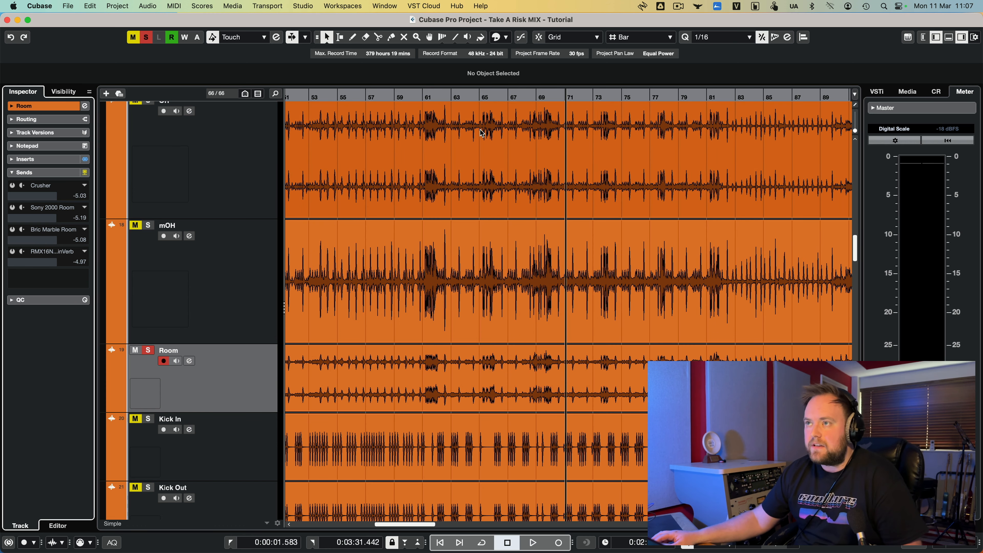
double_click(483, 95)
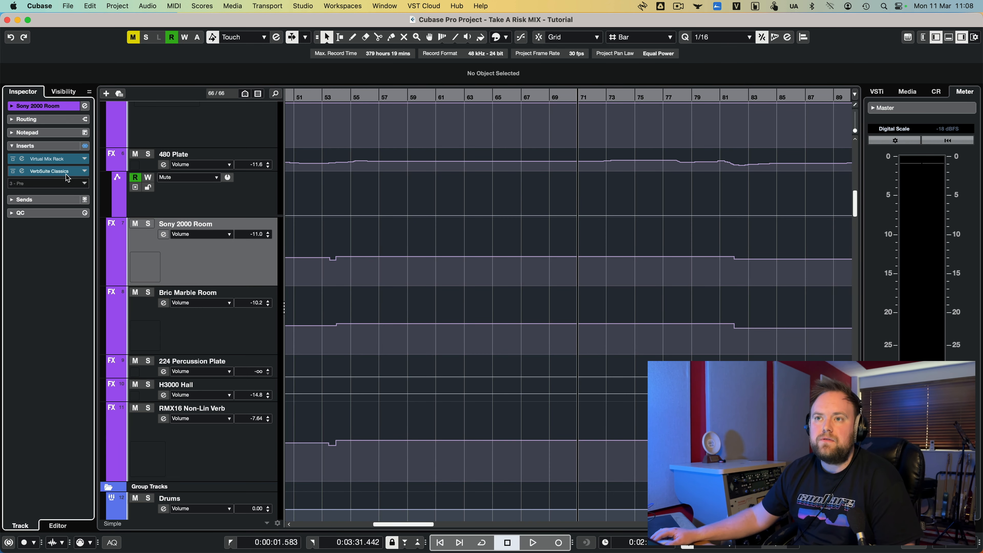
- Open the VerbSuite Classics and Virtual Mix Rack inserts on the Sony 2000 Room channel to examine their settings
left_click(51, 171)
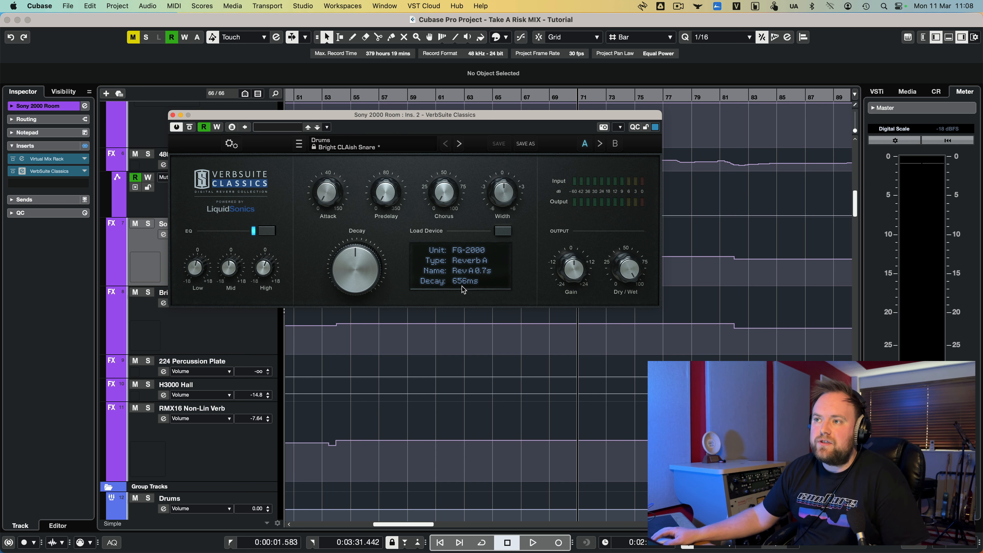
left_click(60, 161)
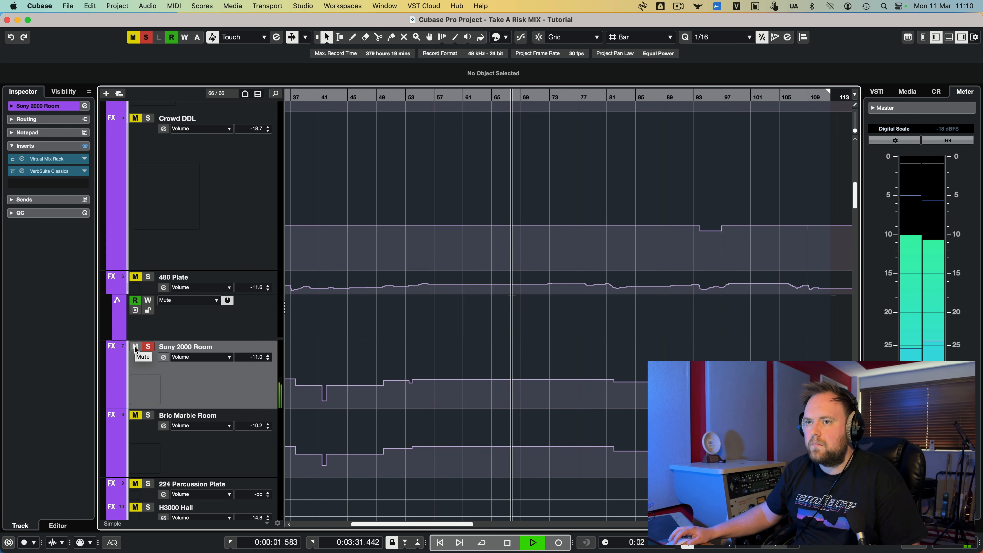
- Compare the soloed drums with the Sony 2000 Room reverb muted and unmuted, and clear all solos
key("space")
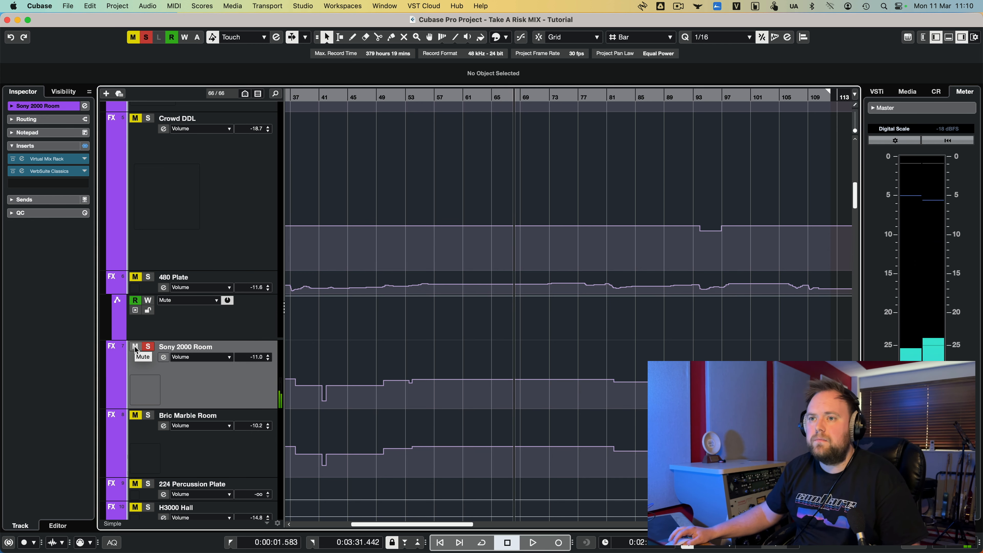
left_click(135, 346)
key("space")
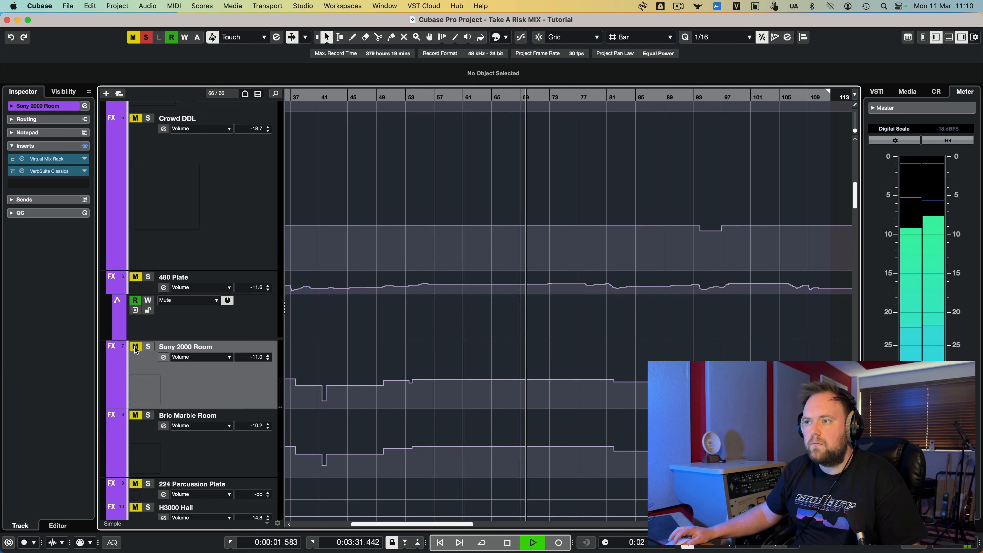
left_click(135, 346)
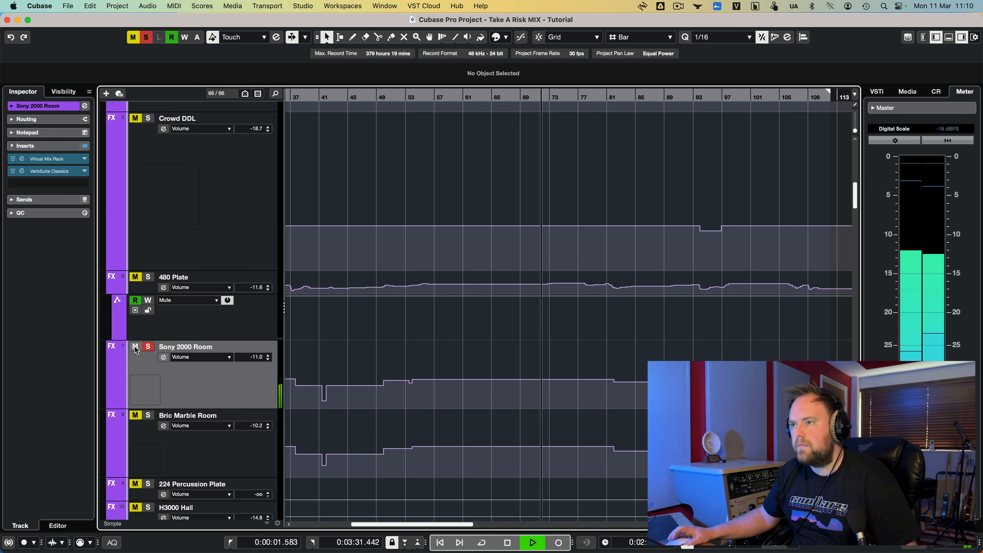
key("space")
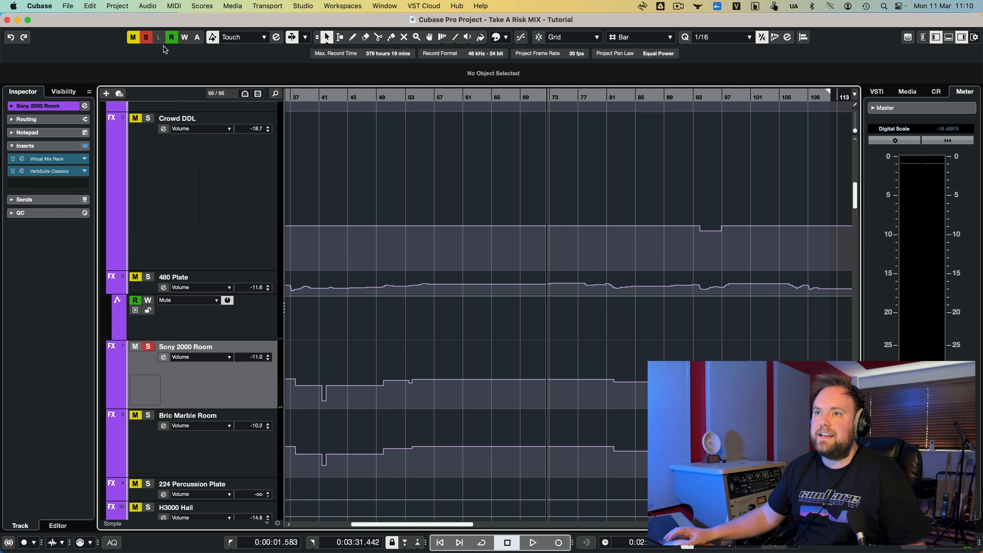
left_click(146, 37)
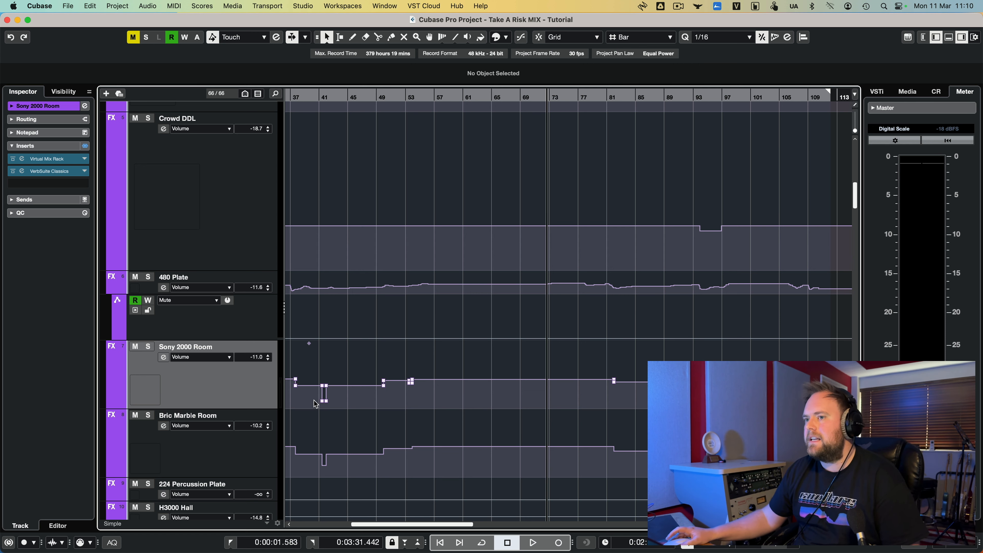
- Select the Bric Marble Room channel and compare the soloed drums with that reverb active and muted
left_click(186, 449)
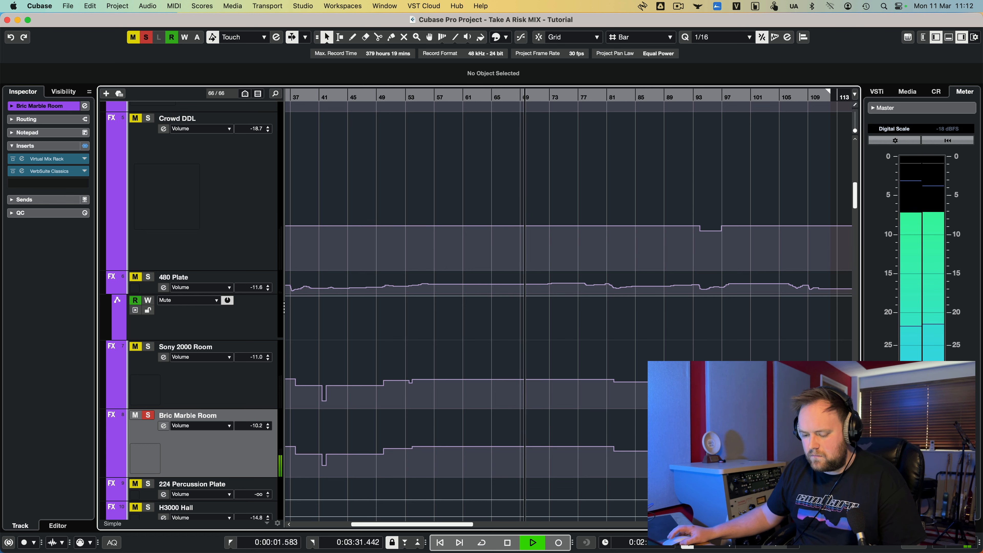
key("space")
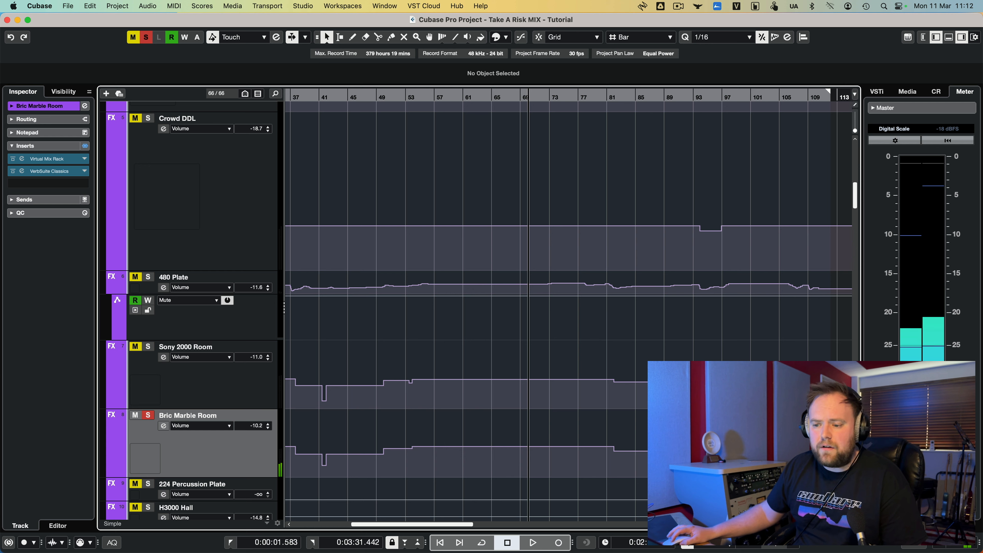
key("space")
scroll(502, 352, "down", 3)
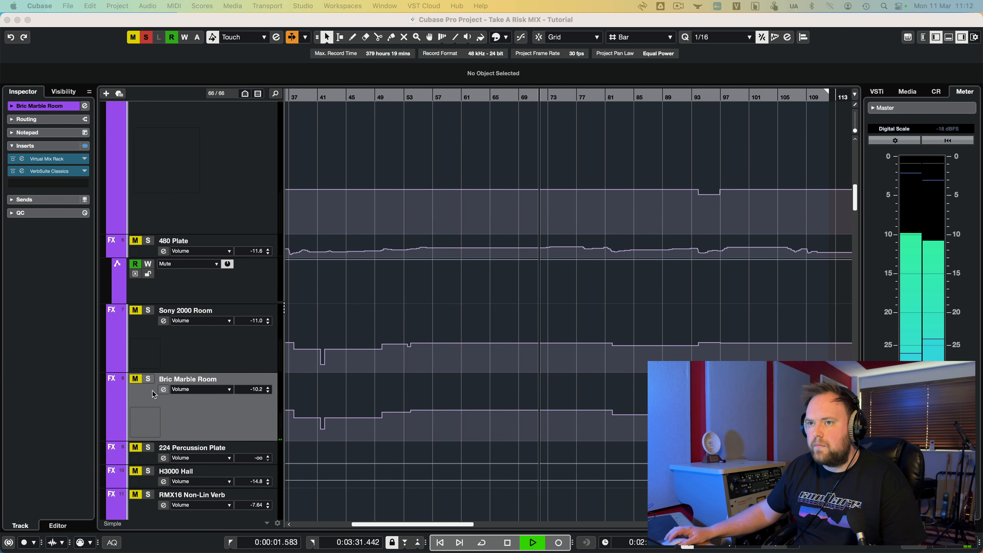
key("space")
left_click(137, 379)
key("space")
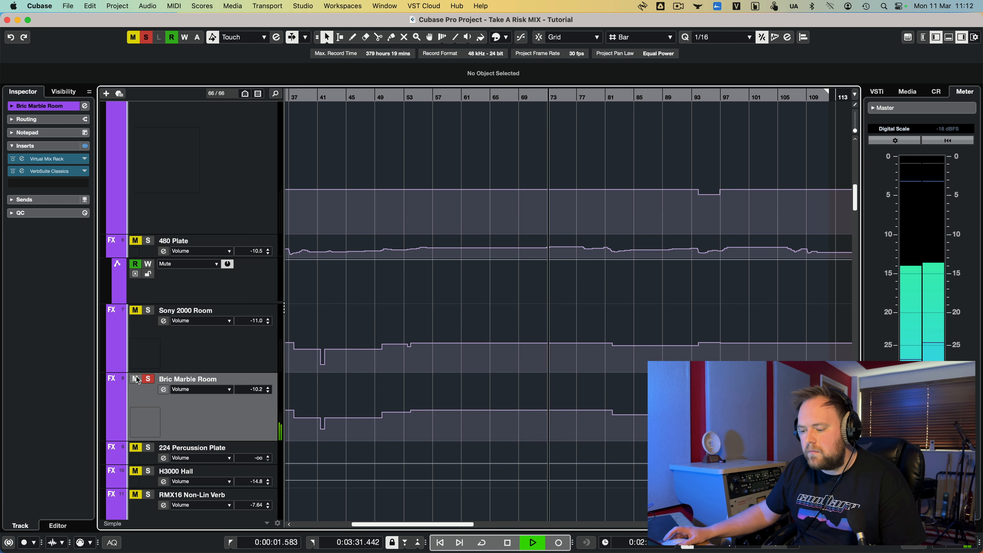
key("space")
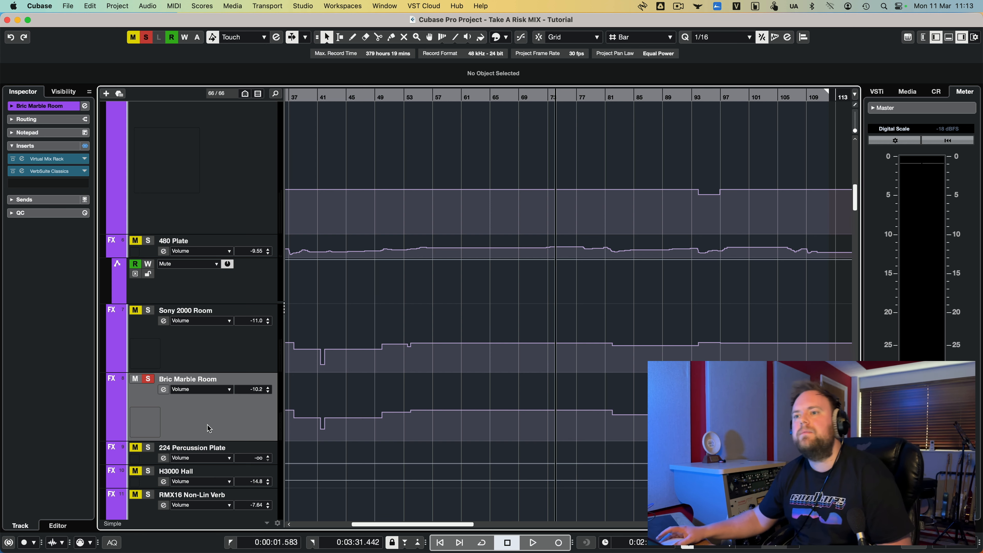
- Select the RMX16 Non-Lin Verb channel and compare the soloed drums with that reverb active and muted
scroll(253, 406, "down", 5)
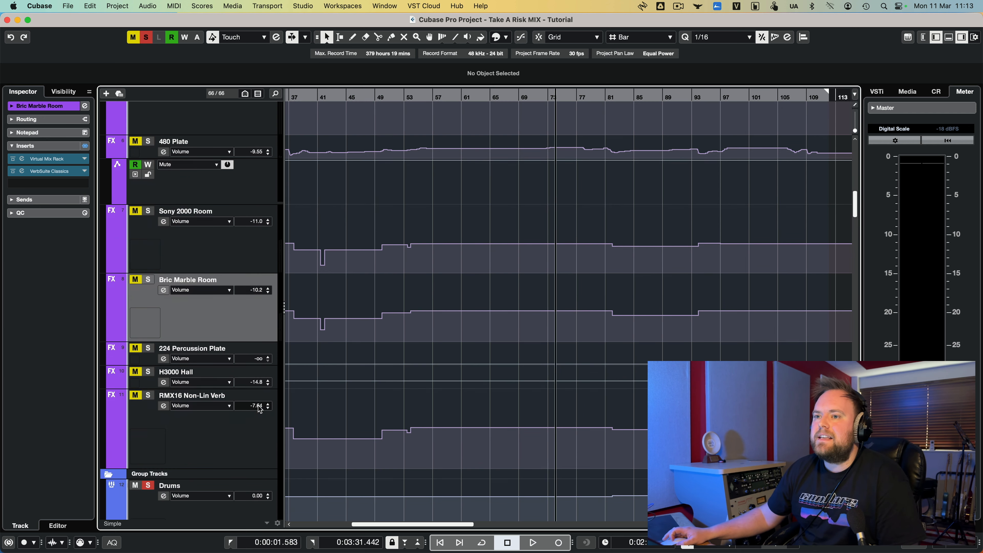
left_click(187, 433)
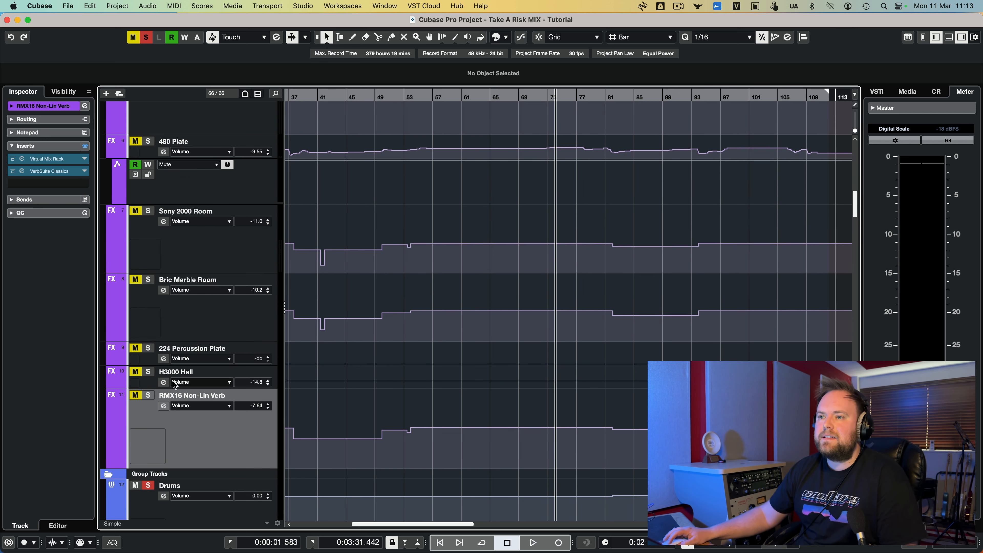
left_click(148, 395)
key("space")
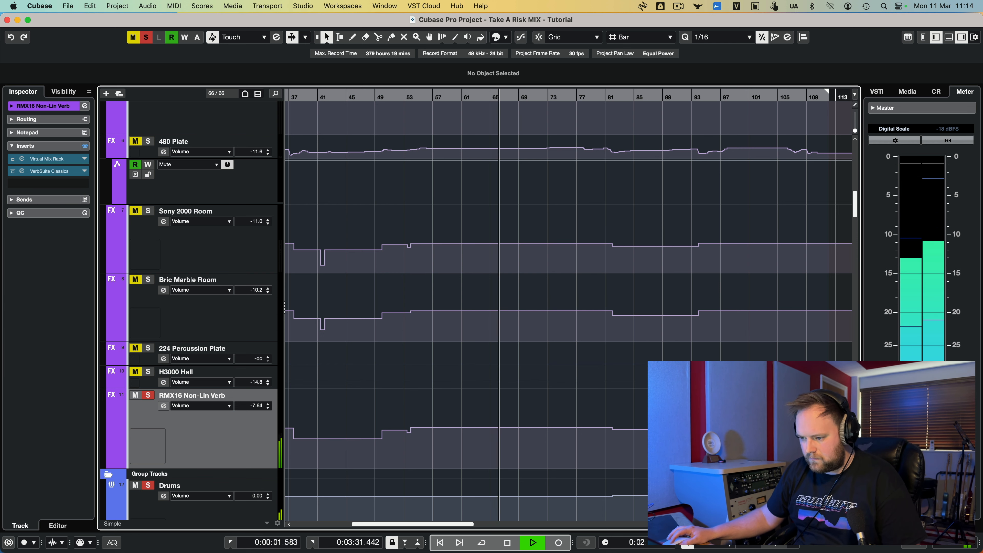
key("space")
key("s")
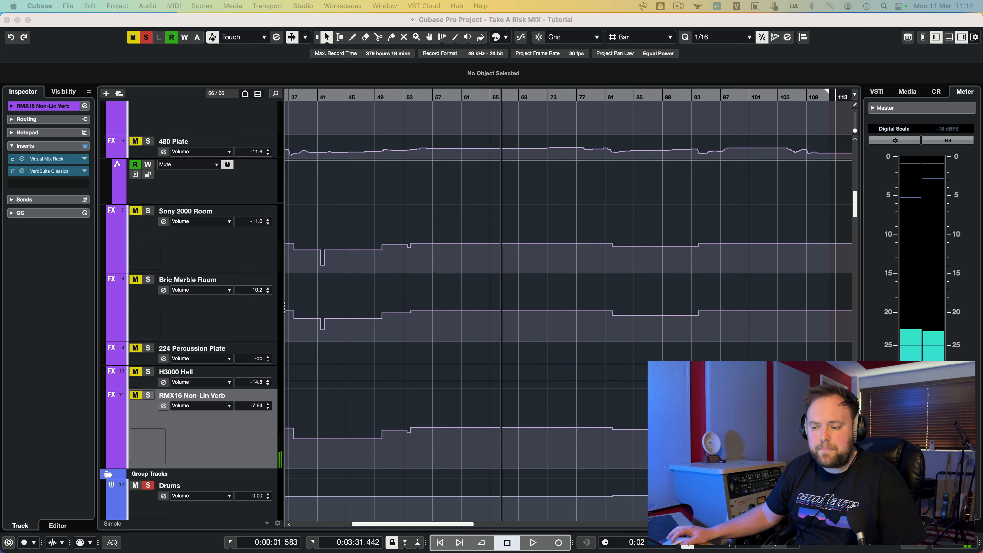
key("space")
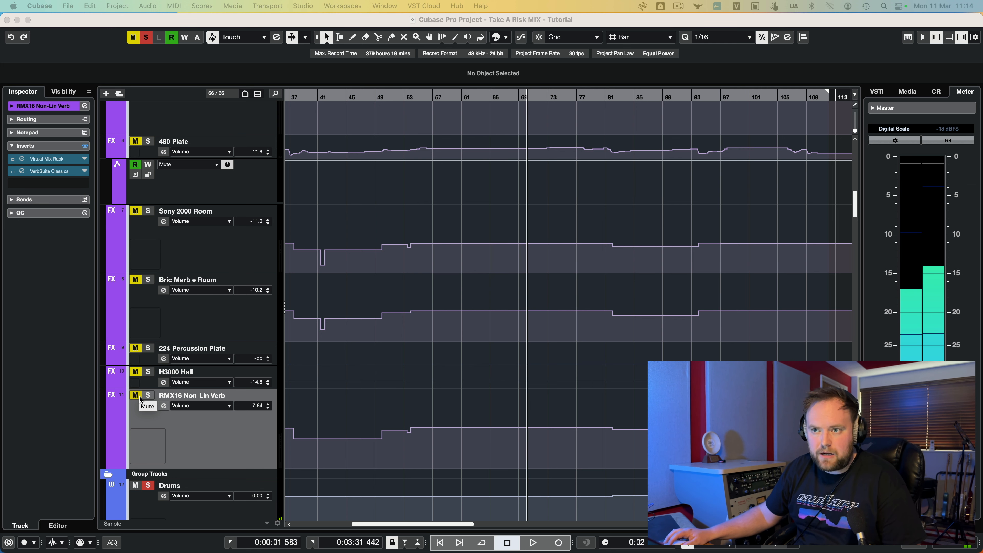
left_click(140, 398)
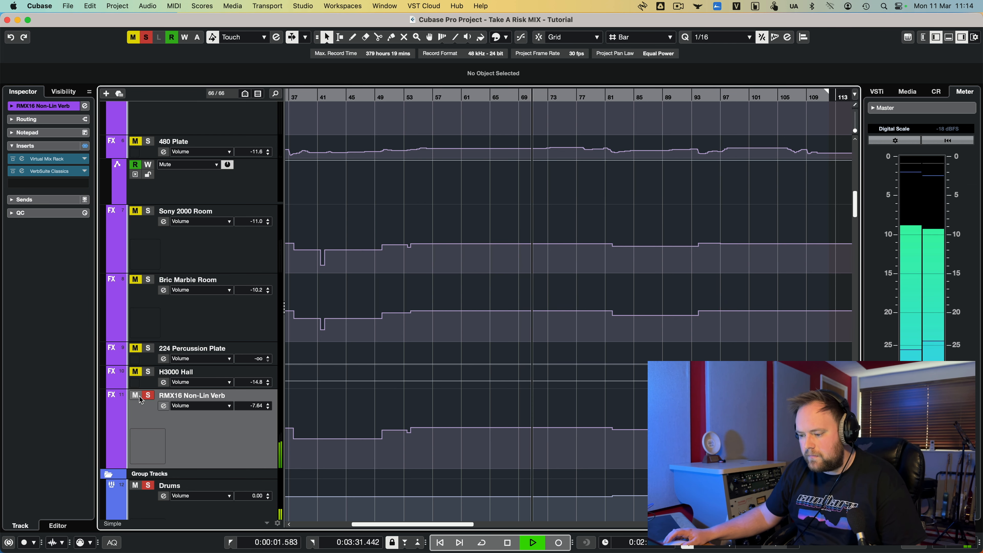
key("space")
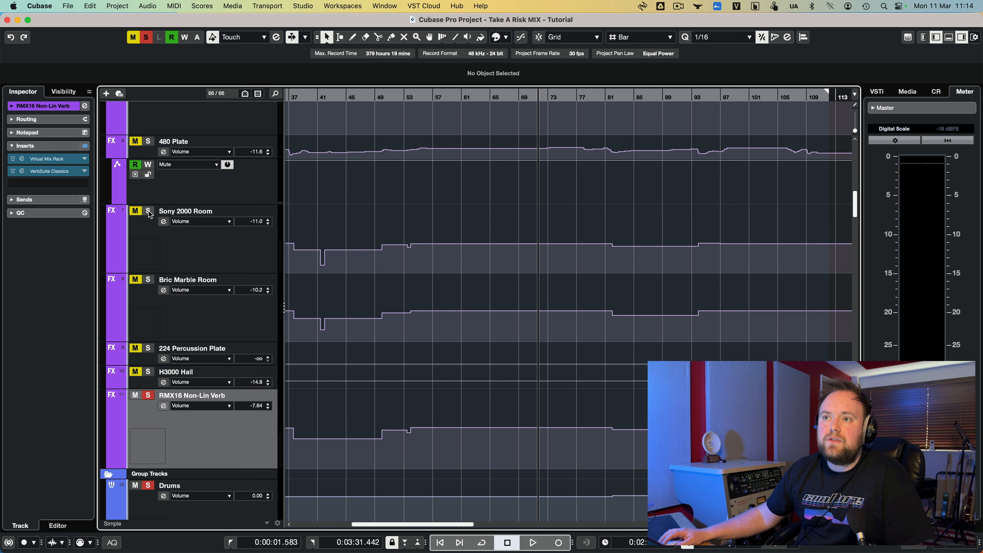
- Compare the drums with the Sony 2000 Room, Bric Marble Room and RMX16 Non-Lin Verb all soloed and all muted, and clear all solos
left_click(148, 280)
key("space")
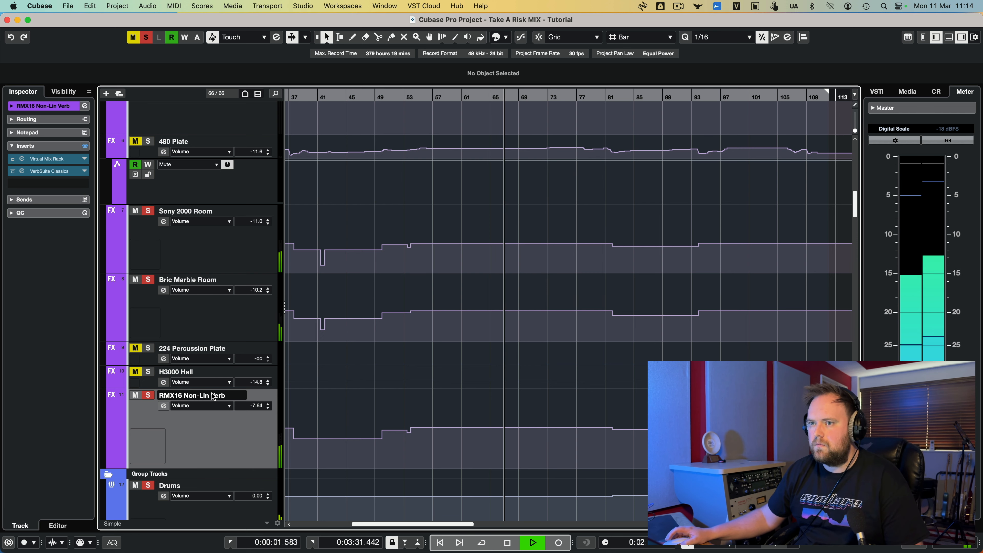
key("space")
left_click(148, 395)
left_click(148, 279)
left_click(148, 211)
key("space")
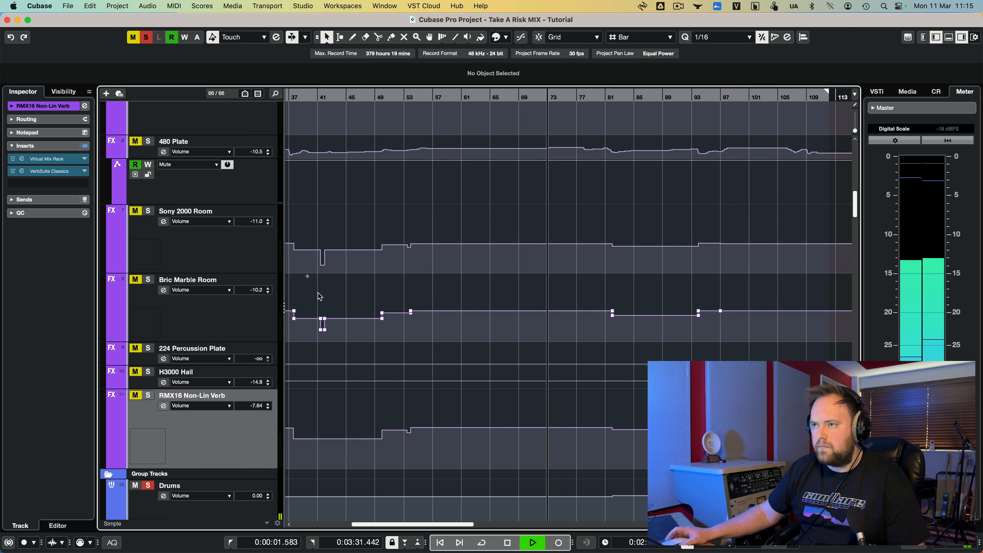
key("space")
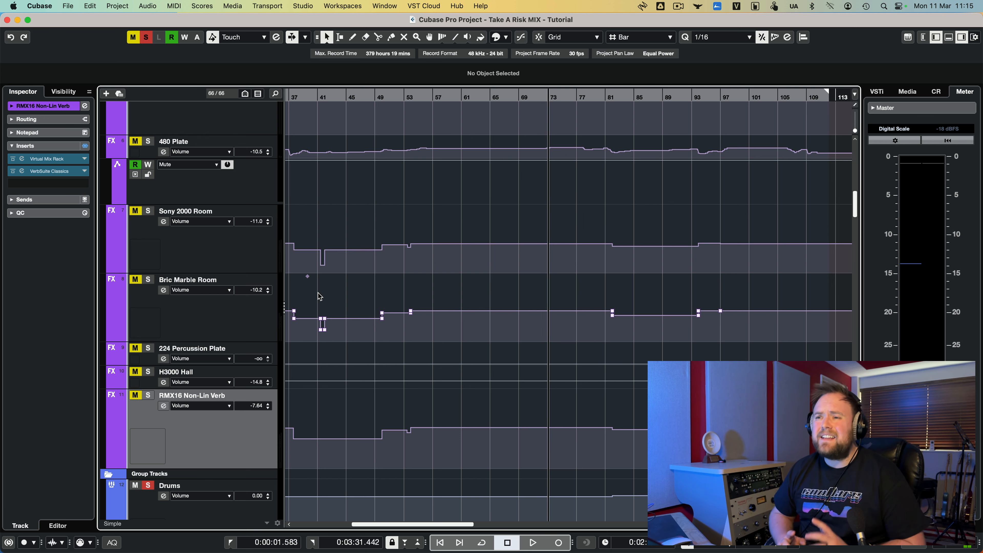
left_click(146, 37)
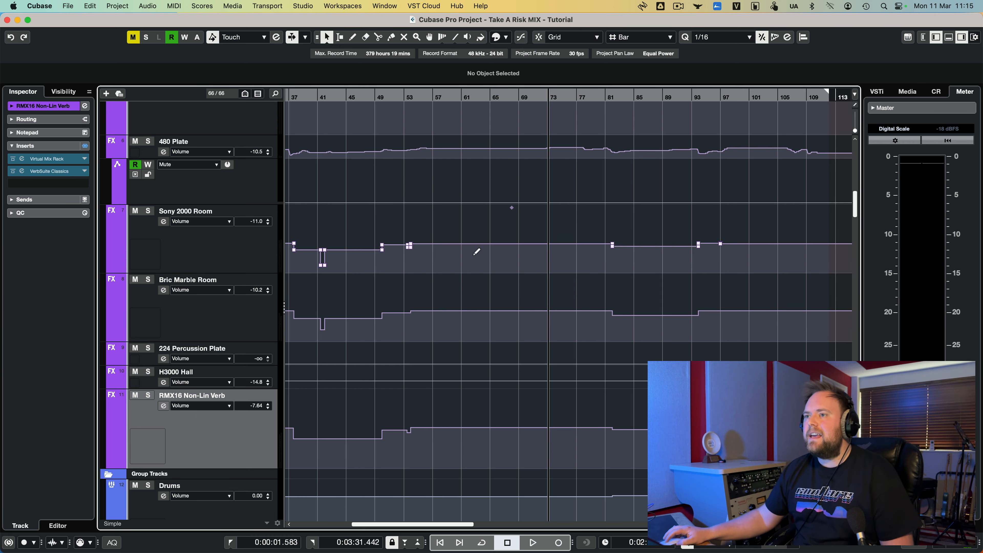
- Examine the Drums and Crusher group channels and the individual drum tracks across the whole song
scroll(501, 289, "down", 10)
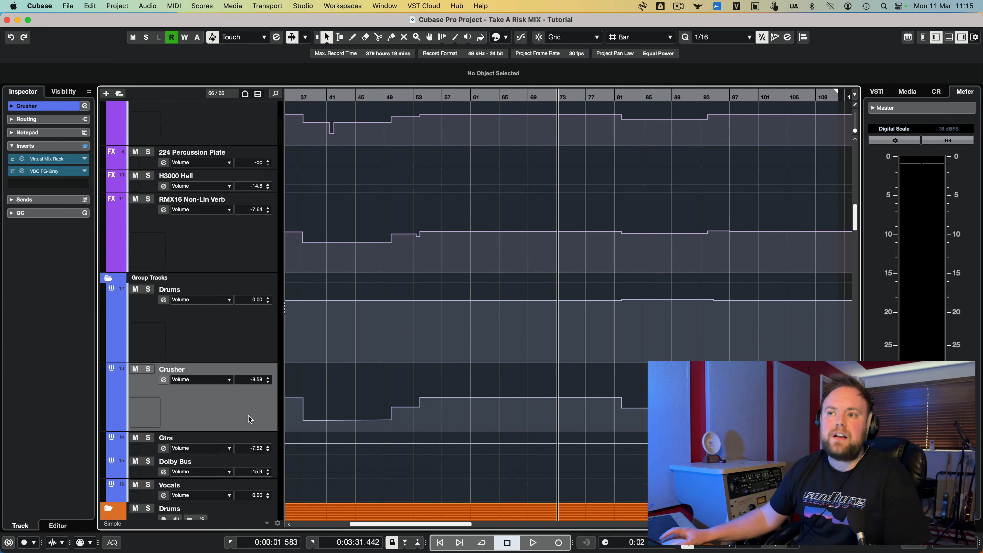
left_click(235, 348)
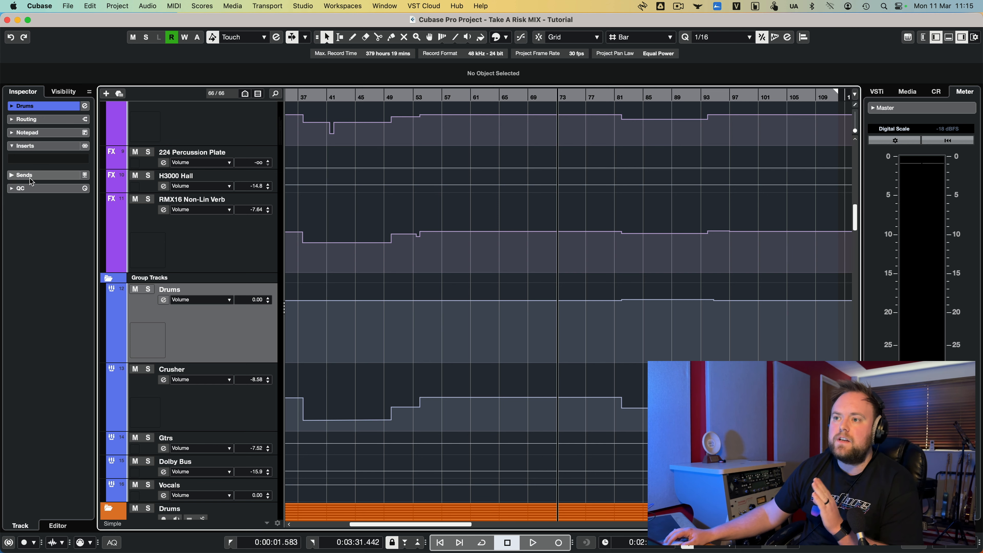
key("g")
key("g")
key("g")
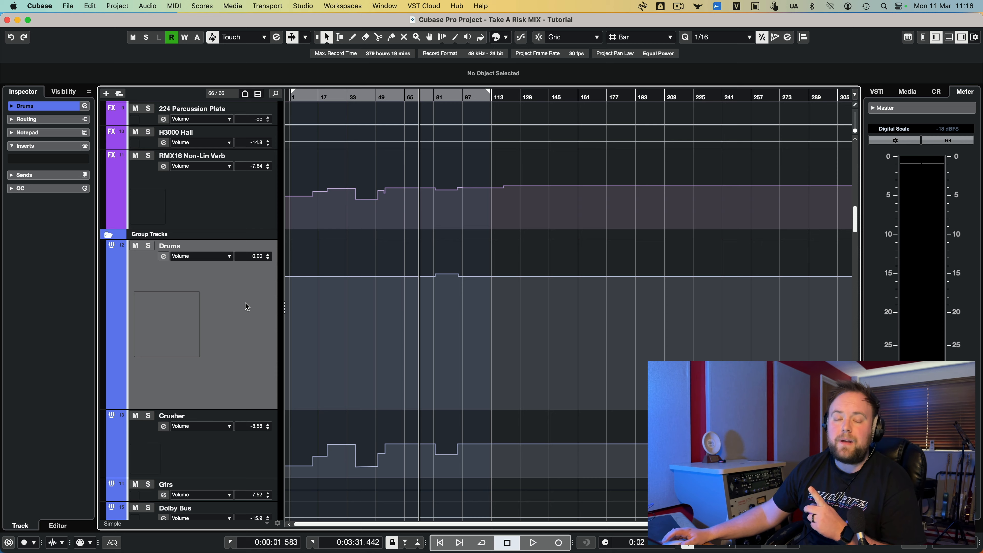
scroll(436, 365, "down", 10)
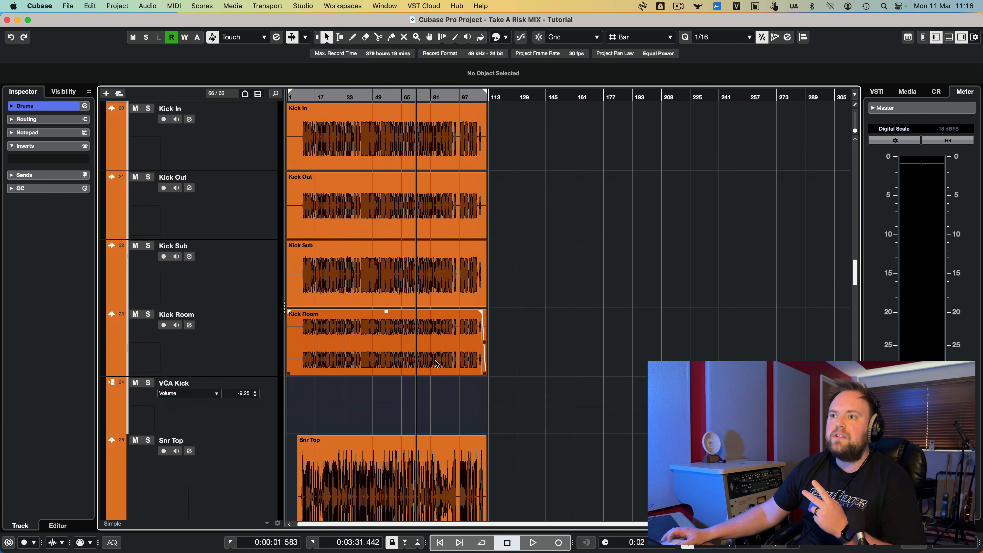
scroll(436, 364, "down", 5)
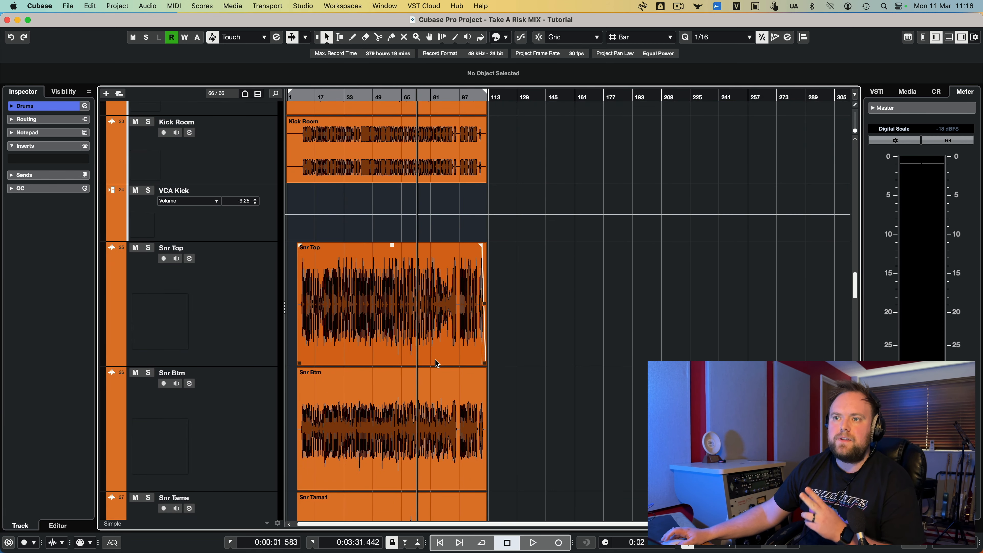
scroll(436, 363, "up", 2)
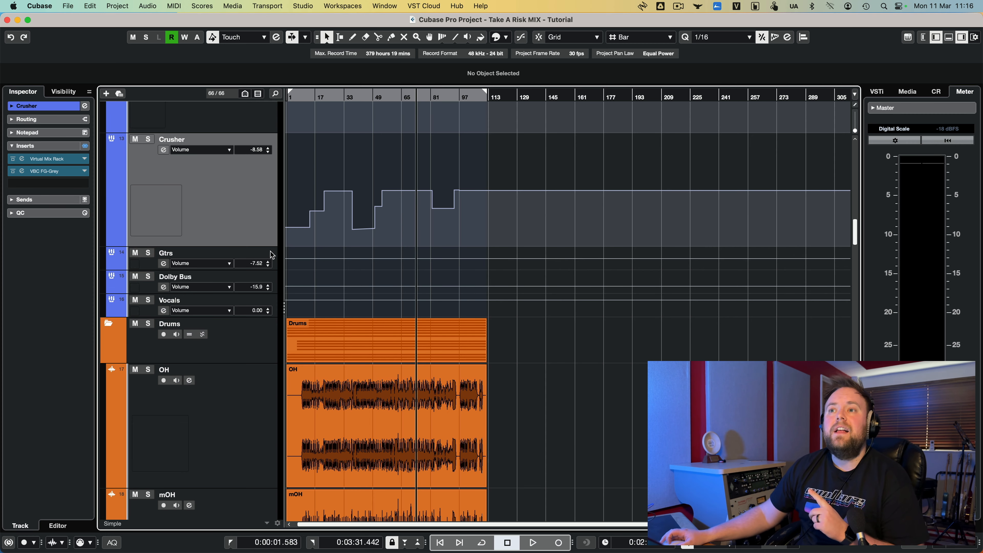
scroll(155, 269, "up", 5)
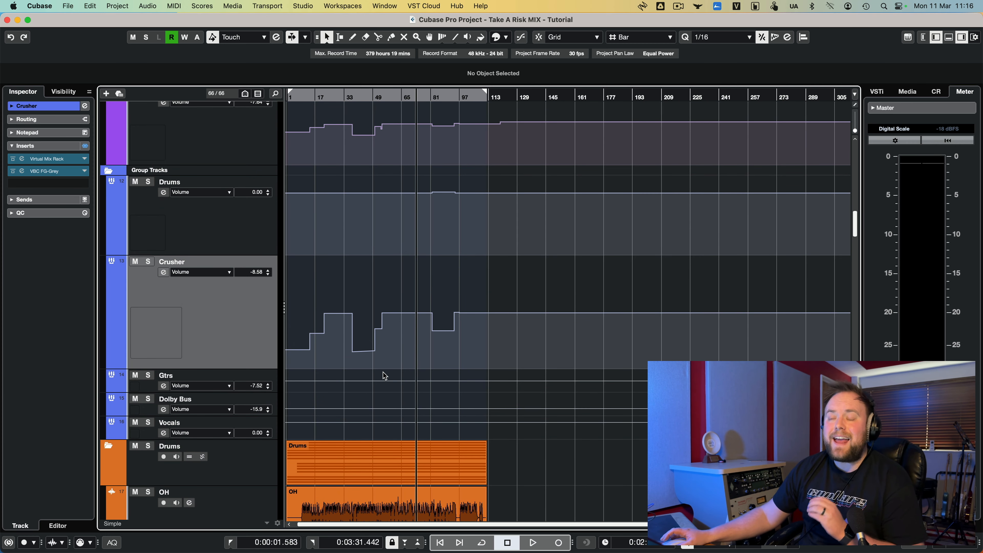
scroll(384, 375, "down", 8)
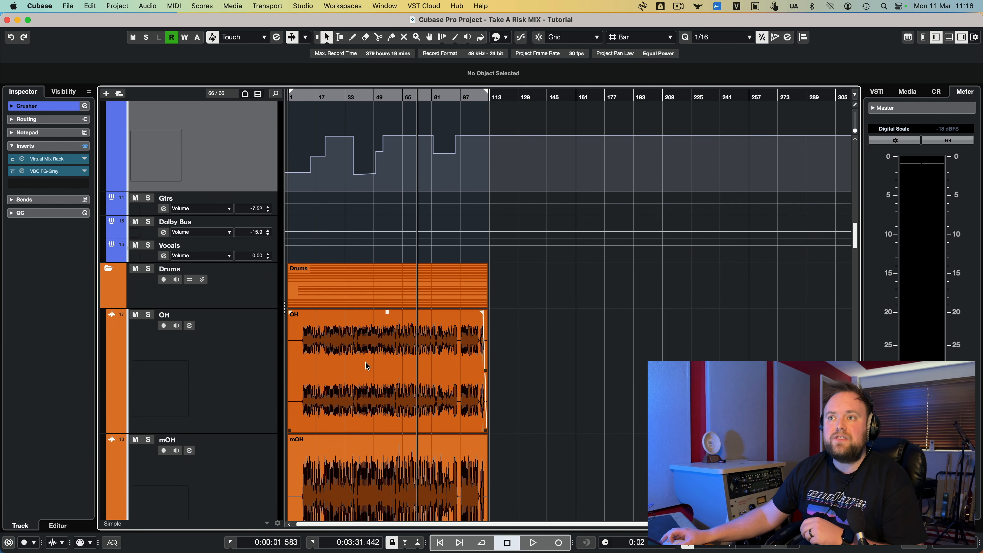
scroll(228, 278, "up", 6)
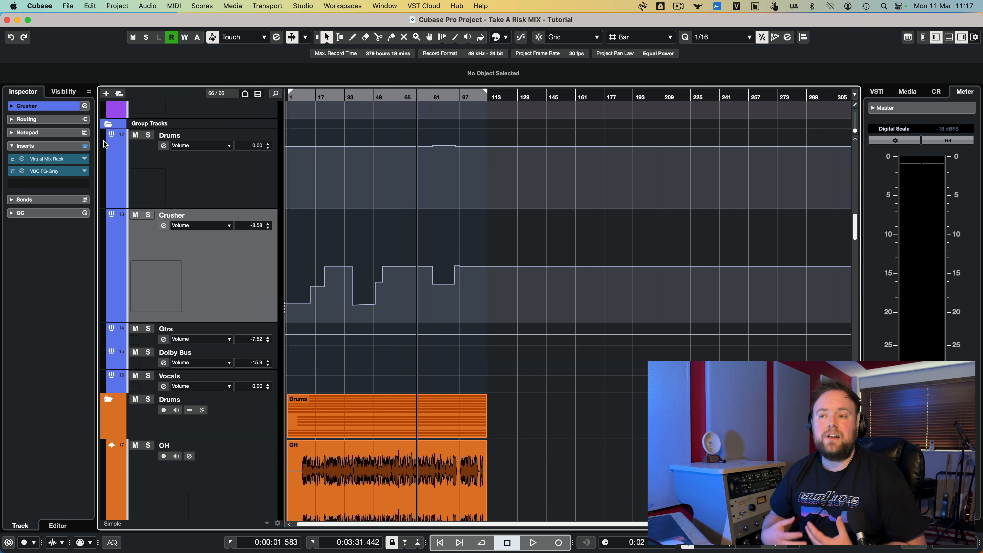
- Open the Virtual Mix Rack and VBC FG-Grey inserts on the Crusher group one after the other to examine their settings
left_click(50, 158)
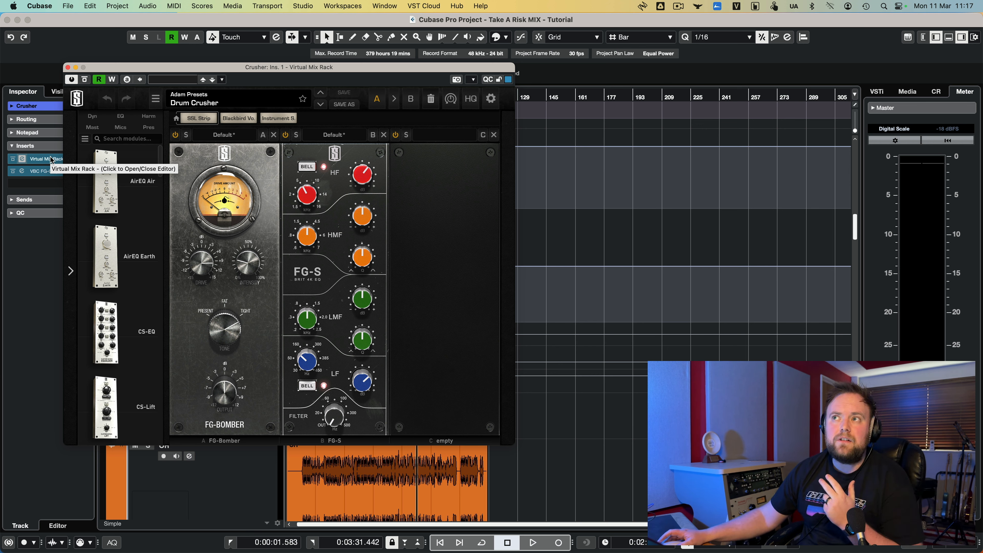
left_click_drag(238, 73, 555, 70)
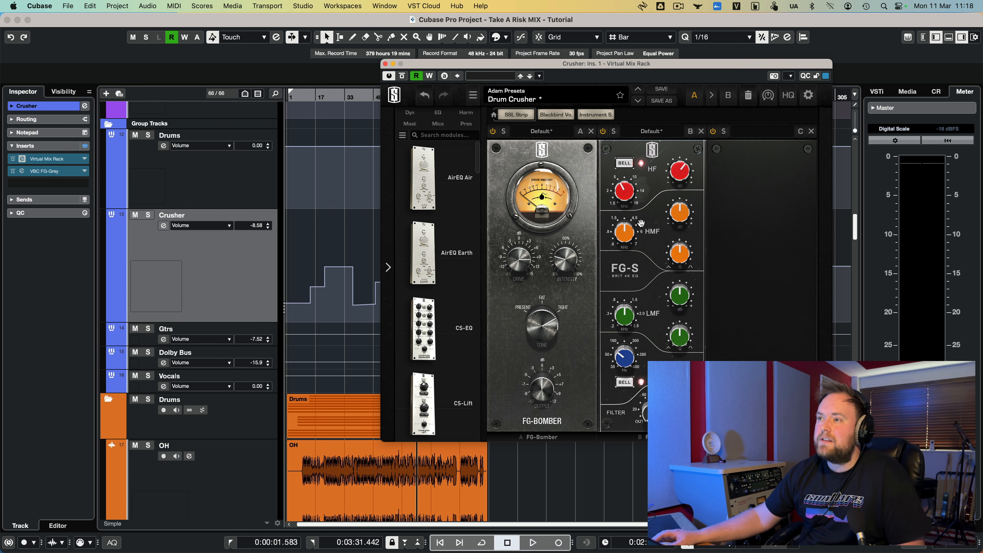
left_click(385, 64)
left_click(55, 174)
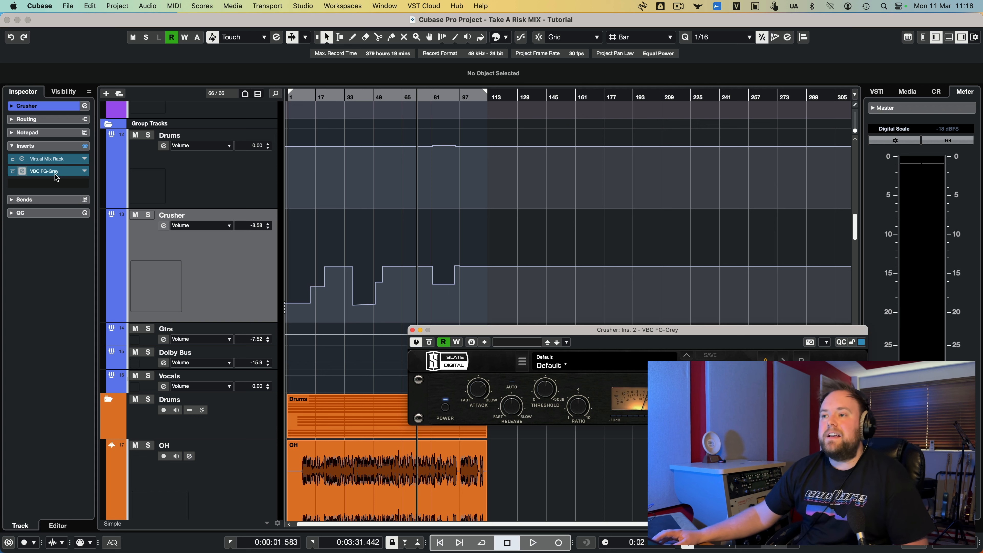
left_click_drag(681, 334, 598, 158)
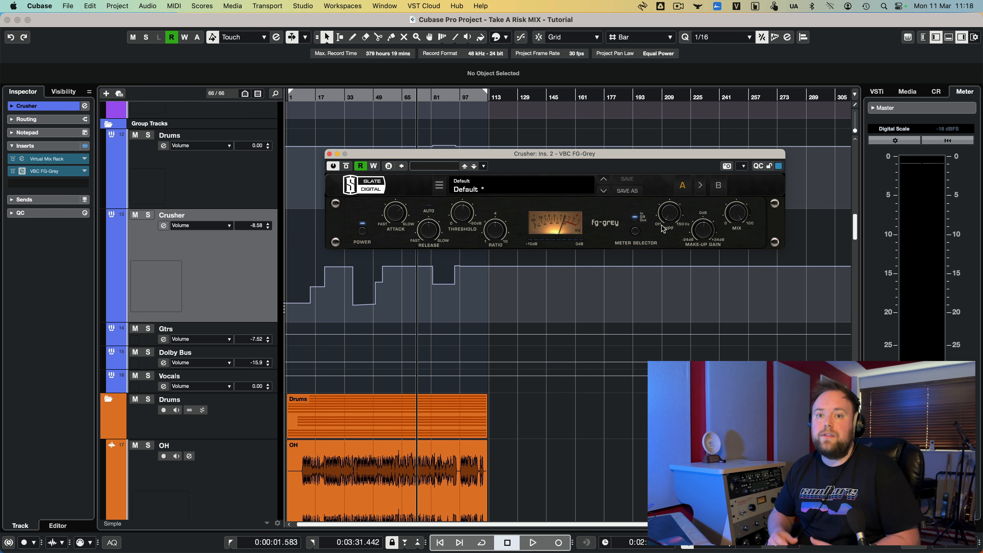
left_click_drag(470, 158, 639, 153)
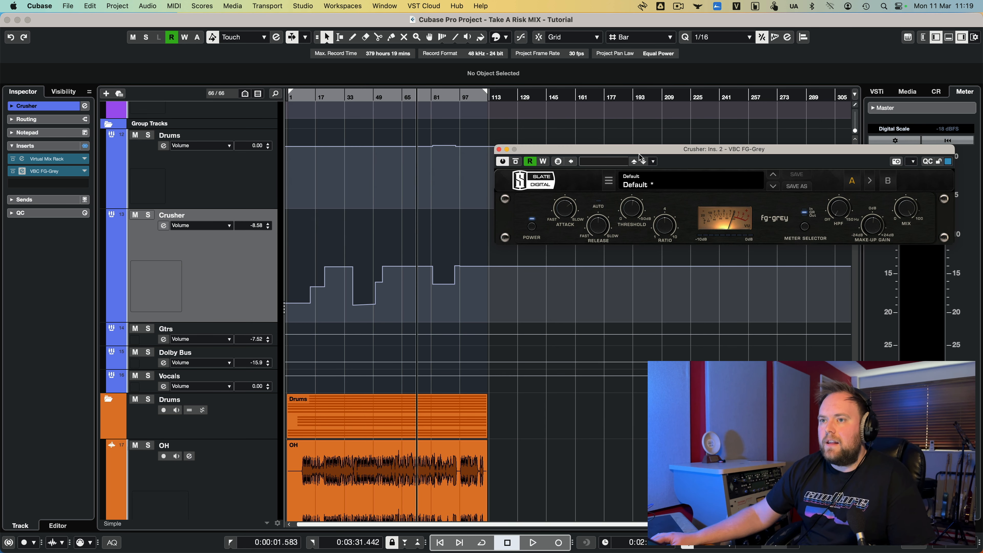
- Solo the Crusher group, compare it with both inserts bypassed and active while their editors are open, and close both editors
left_click(148, 216)
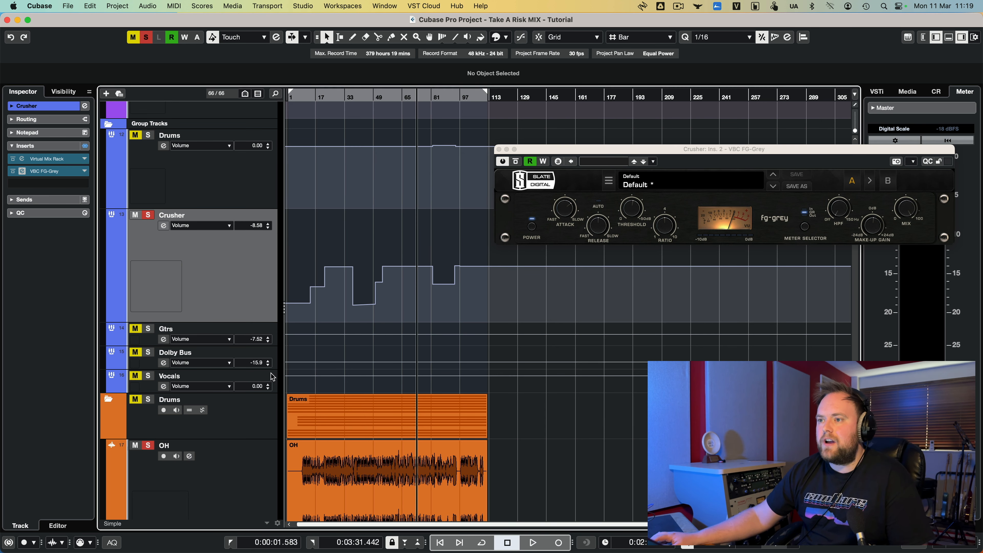
left_click(59, 163)
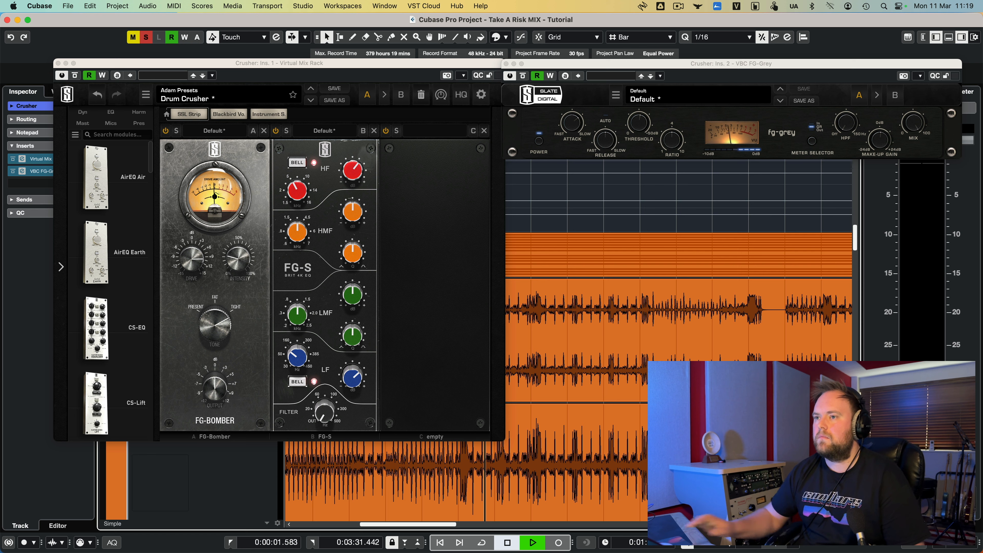
key("space")
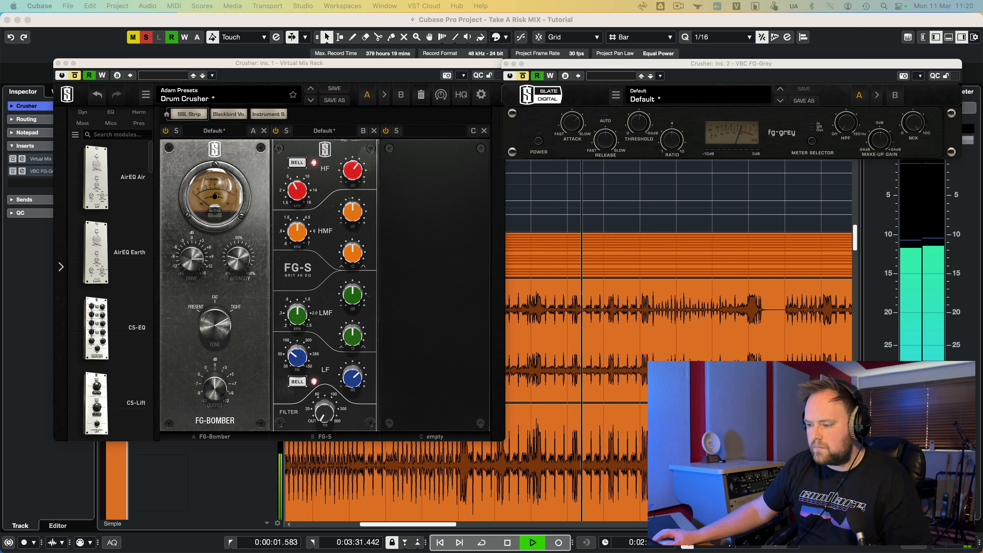
key("space")
key("space")
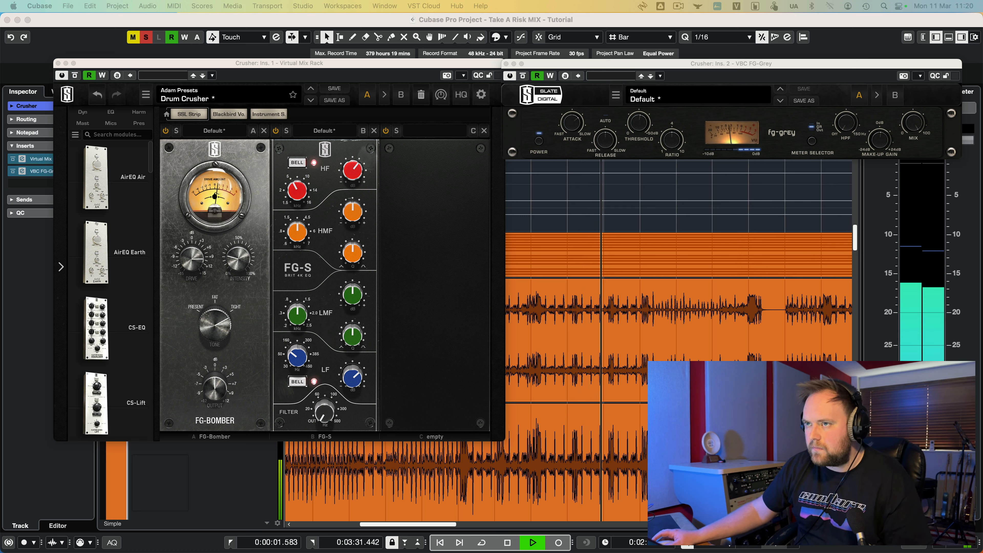
key("space")
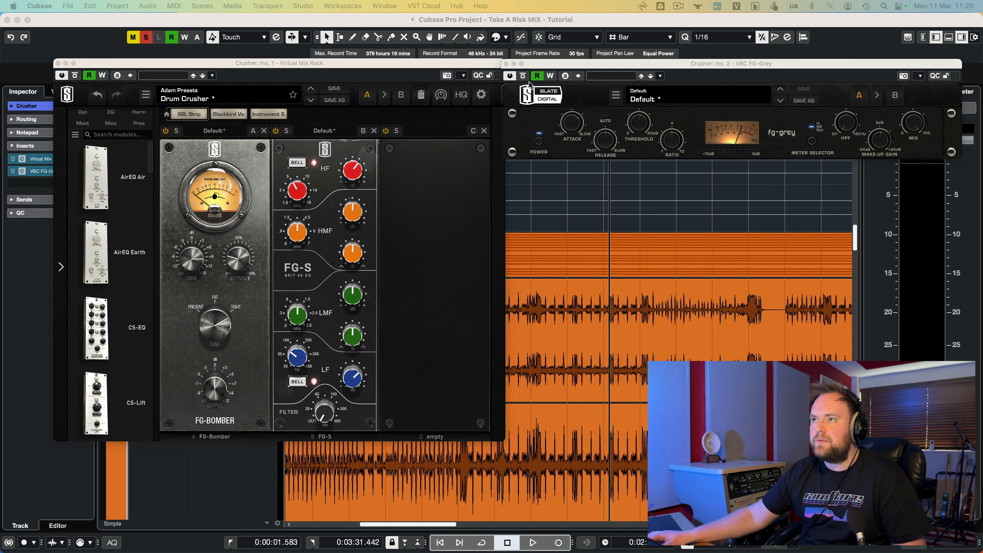
left_click(506, 64)
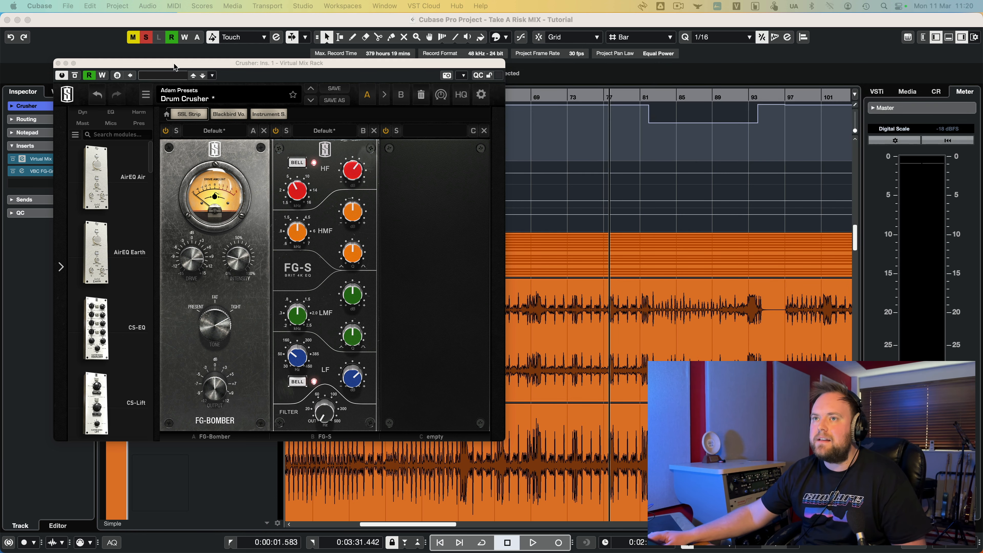
left_click(57, 63)
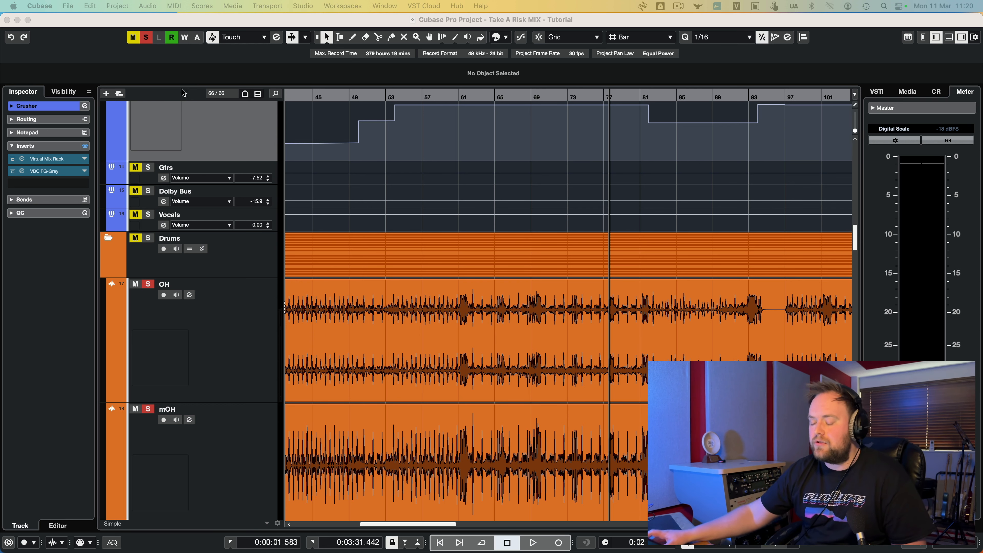
- Clear the existing solos, solo the Drums folder and play the drums to about bar 70
left_click(151, 284)
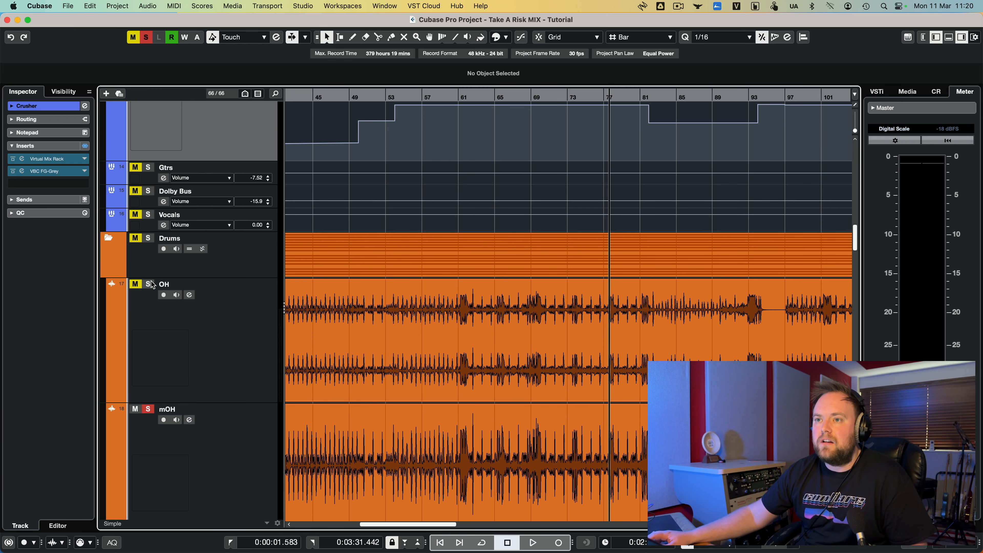
left_click(146, 37)
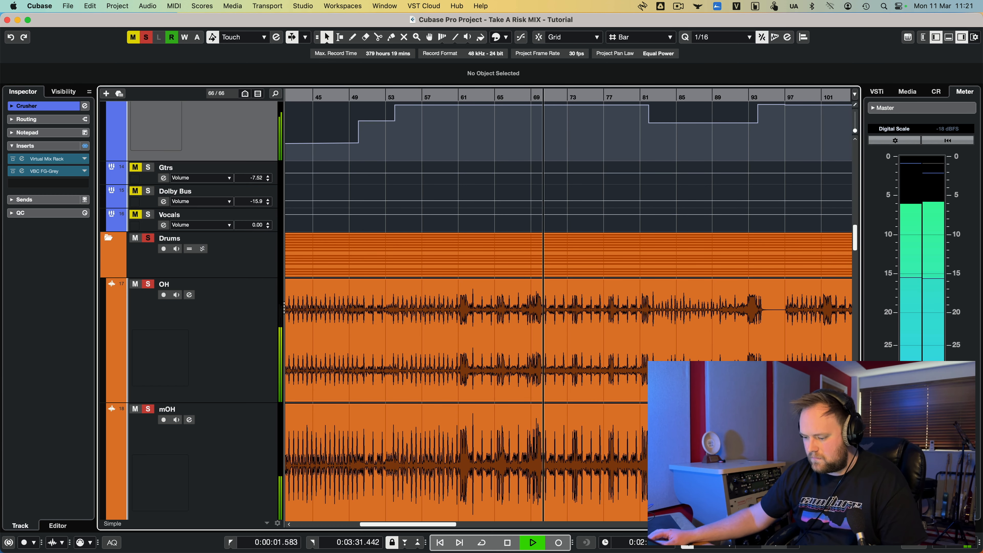
key("space")
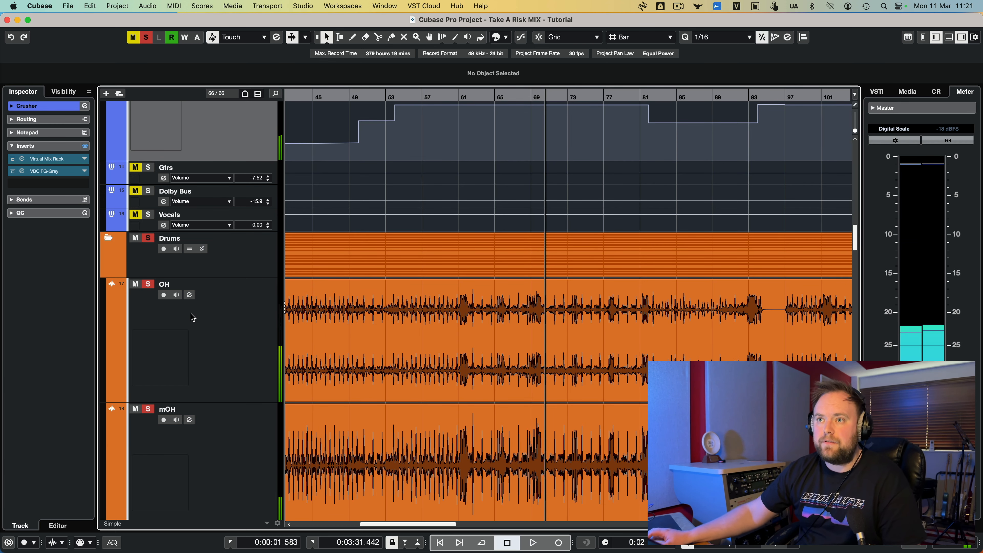
- Play the soloed drums from about bar 70 and bring the muted Crusher group in during playback to compare the sound
scroll(193, 318, "up", 3)
key("space")
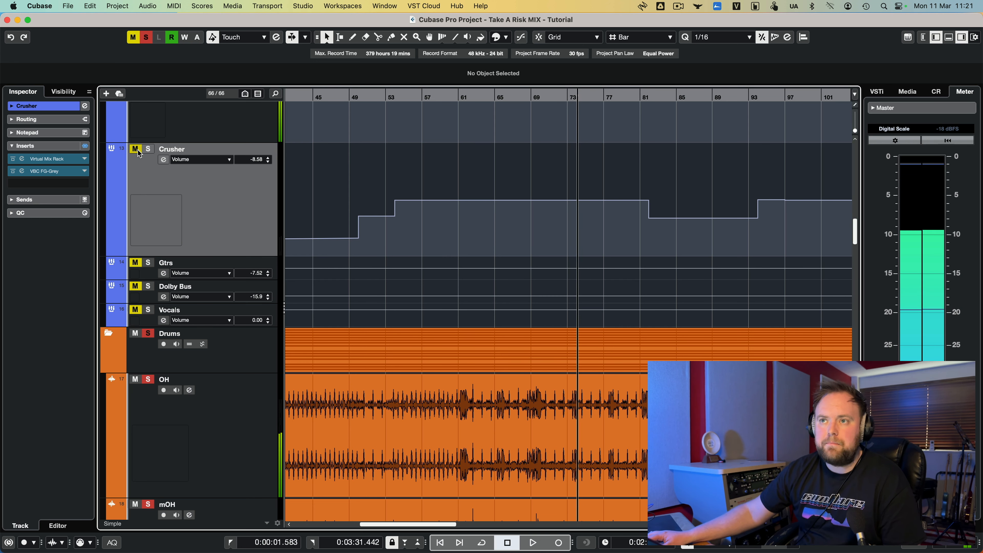
left_click(135, 149)
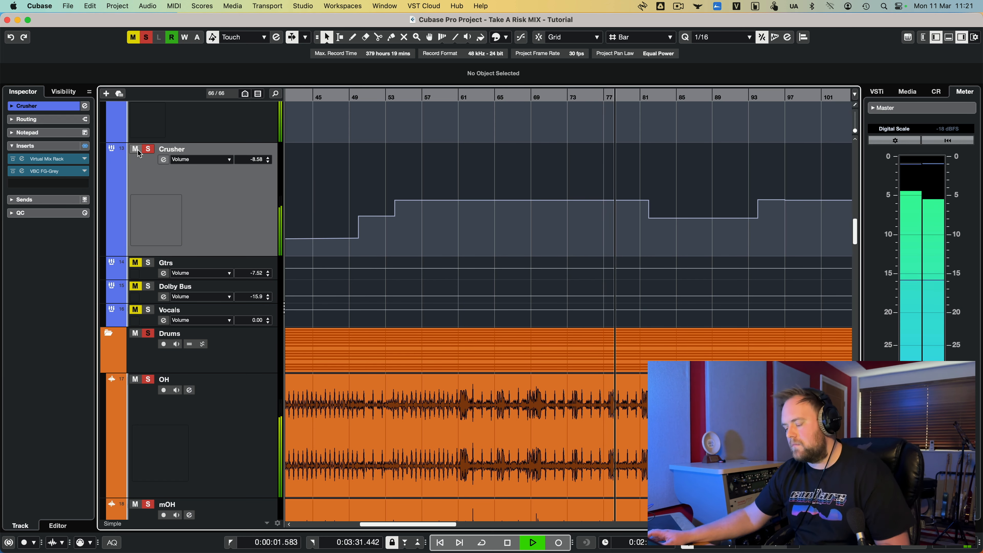
key("space")
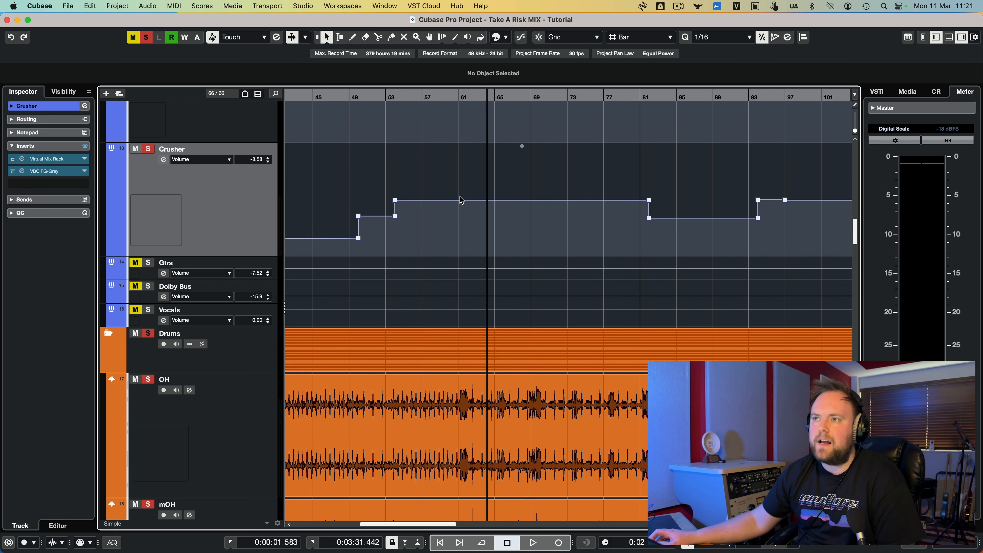
- Take the Crusher group and the room and non-lin reverb channels out of the solo and play the dry drums to about bar 67
scroll(462, 200, "up", 6)
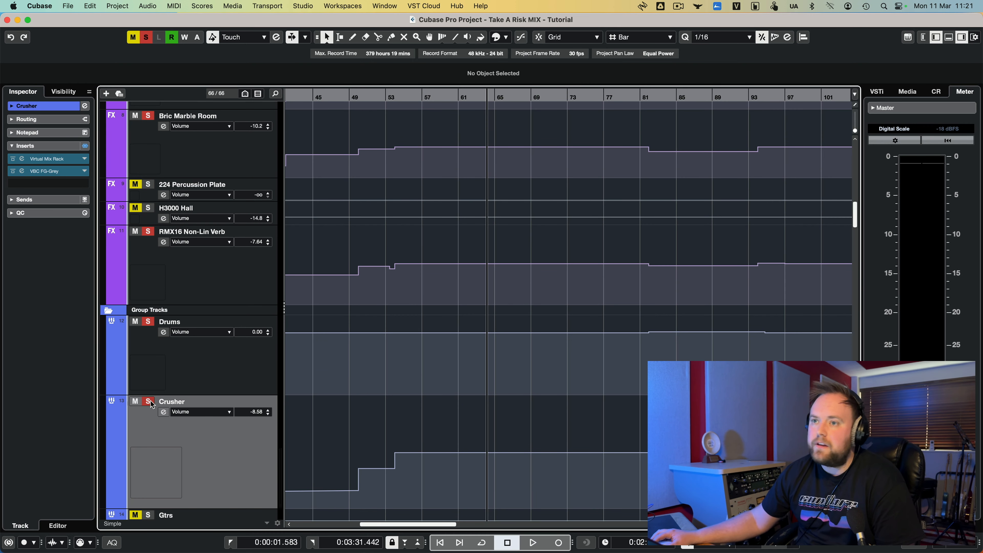
left_click(150, 232)
scroll(163, 273, "up", 2)
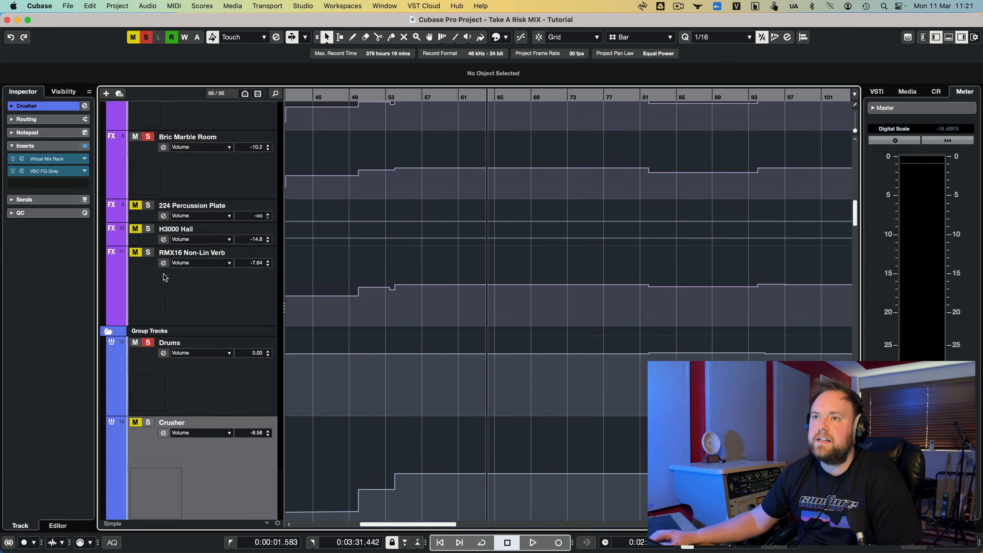
left_click(150, 118)
key("space")
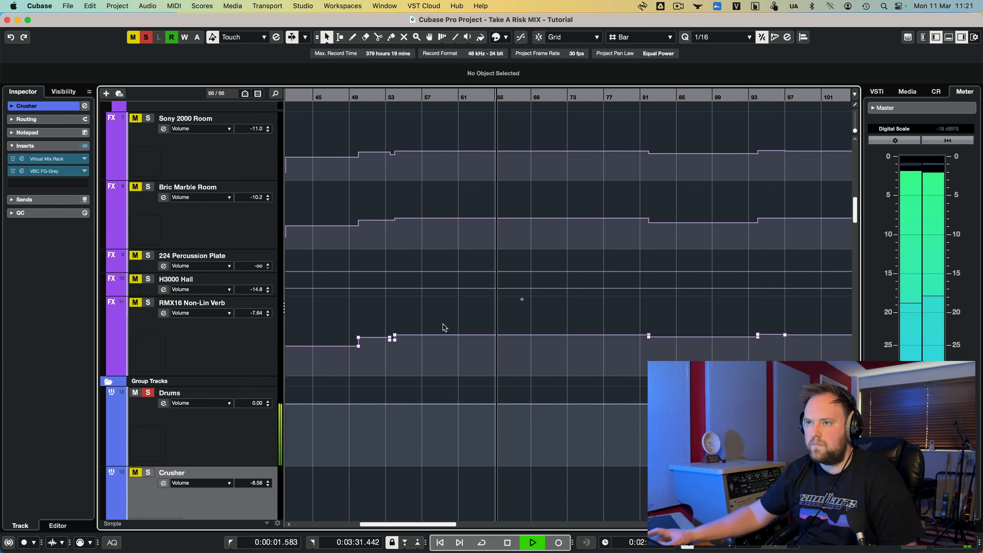
scroll(479, 277, "down", 10)
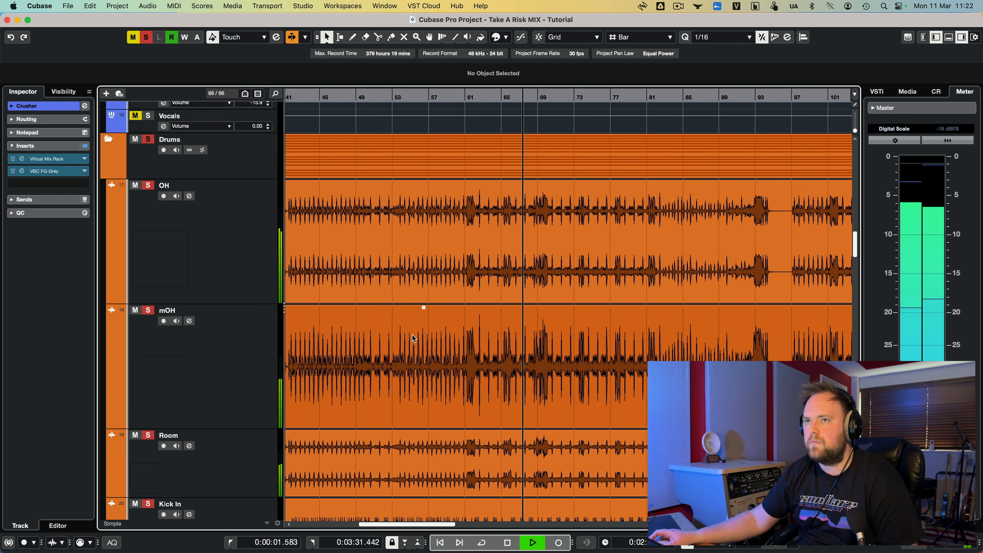
key("space")
- Bring the Crusher group back in with the soloed drums for playback, and clear all solos to play the full mix to about bar 74
scroll(363, 293, "up", 1)
scroll(364, 293, "up", 8)
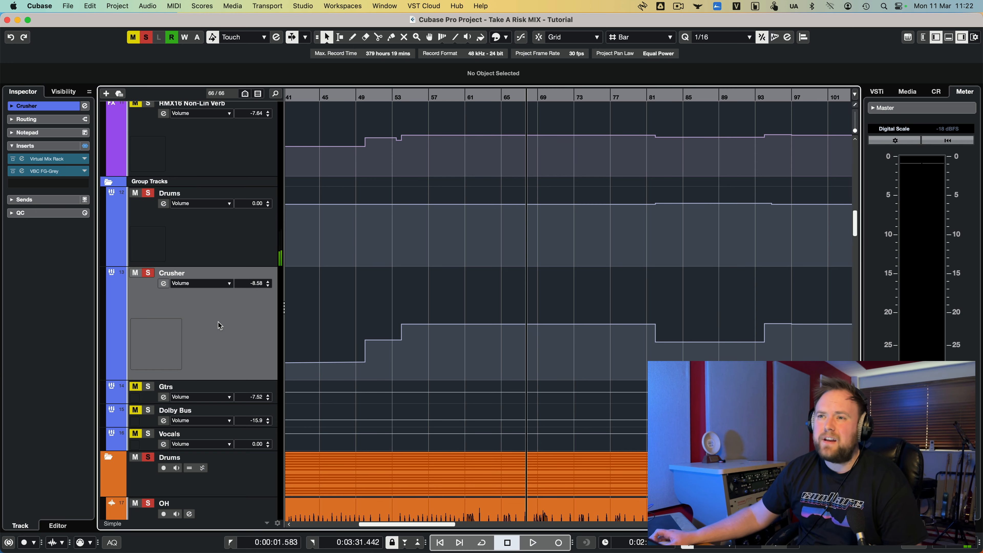
scroll(220, 325, "up", 8)
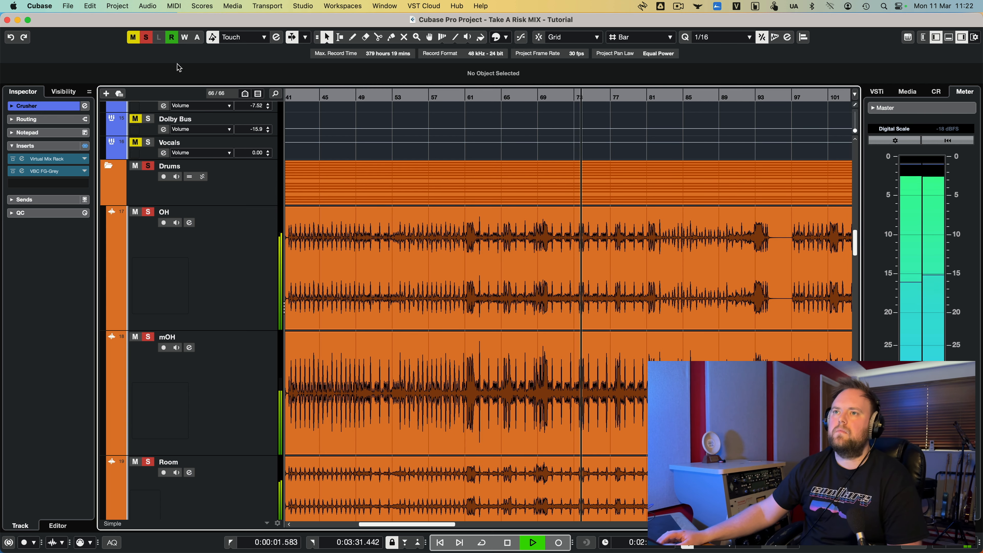
key("space")
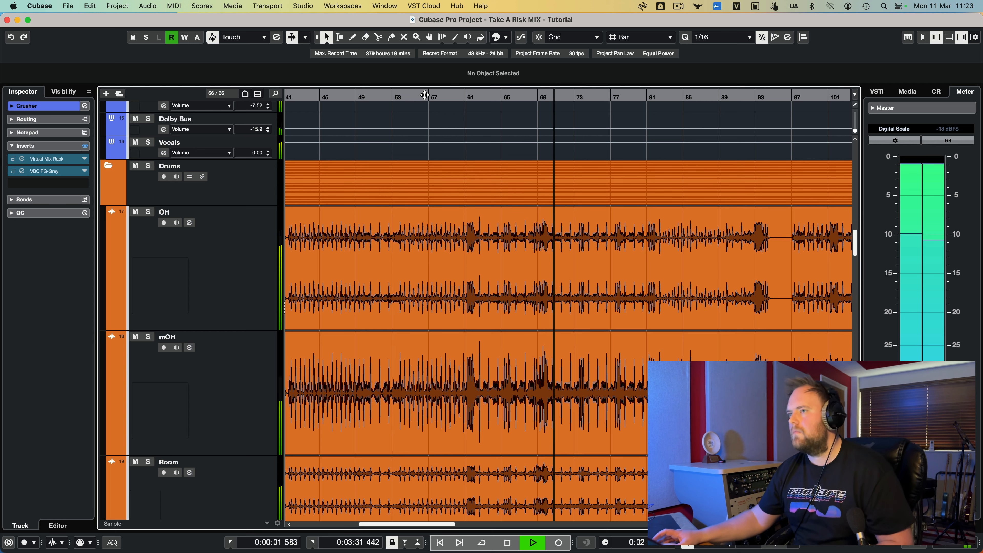
key("space")
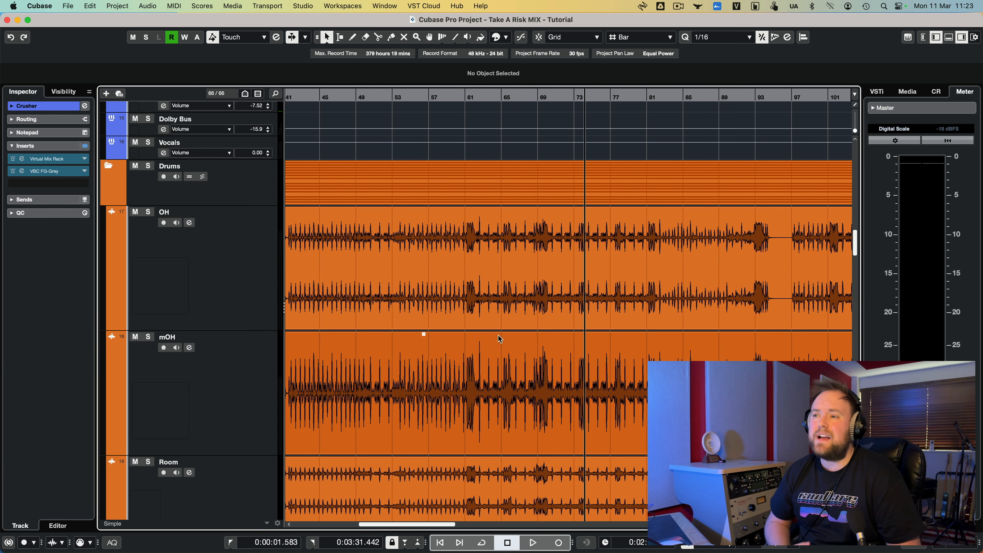